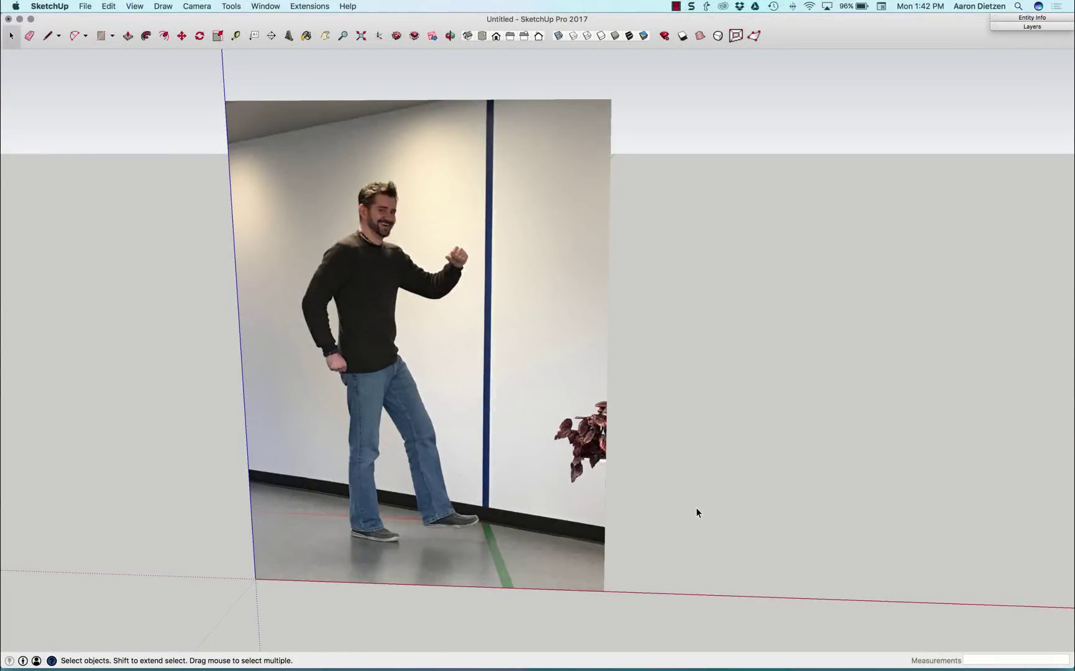
Step: Trace the back of the man's head with connected lines from the top of the ear up towards the crown
middle_click_drag(693, 504, 403, 430)
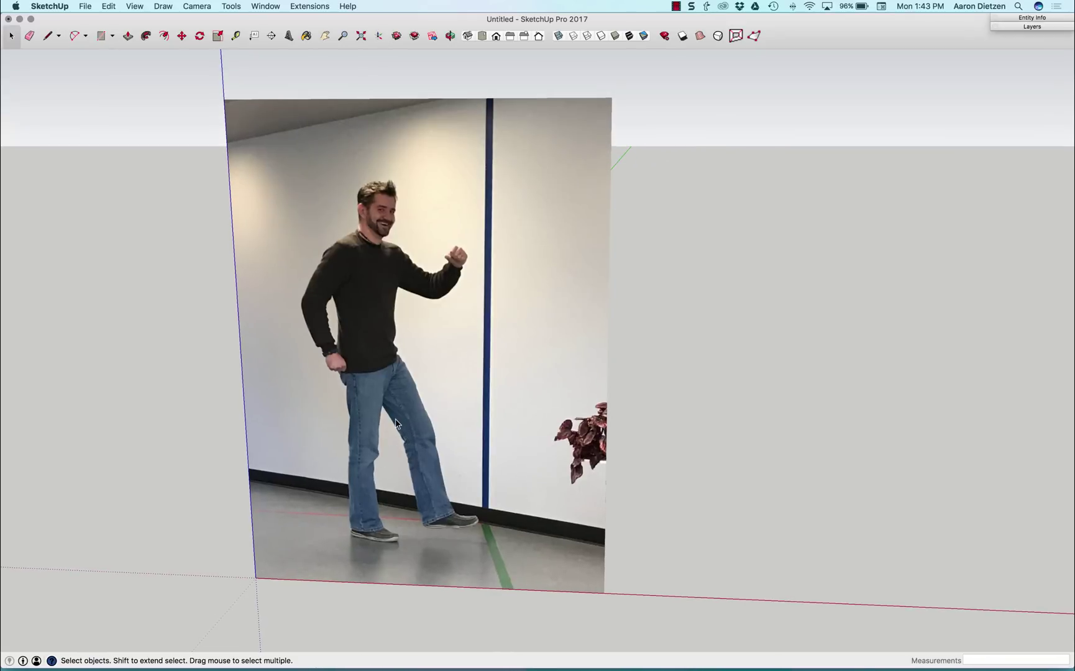
middle_click_drag(361, 217, 368, 184)
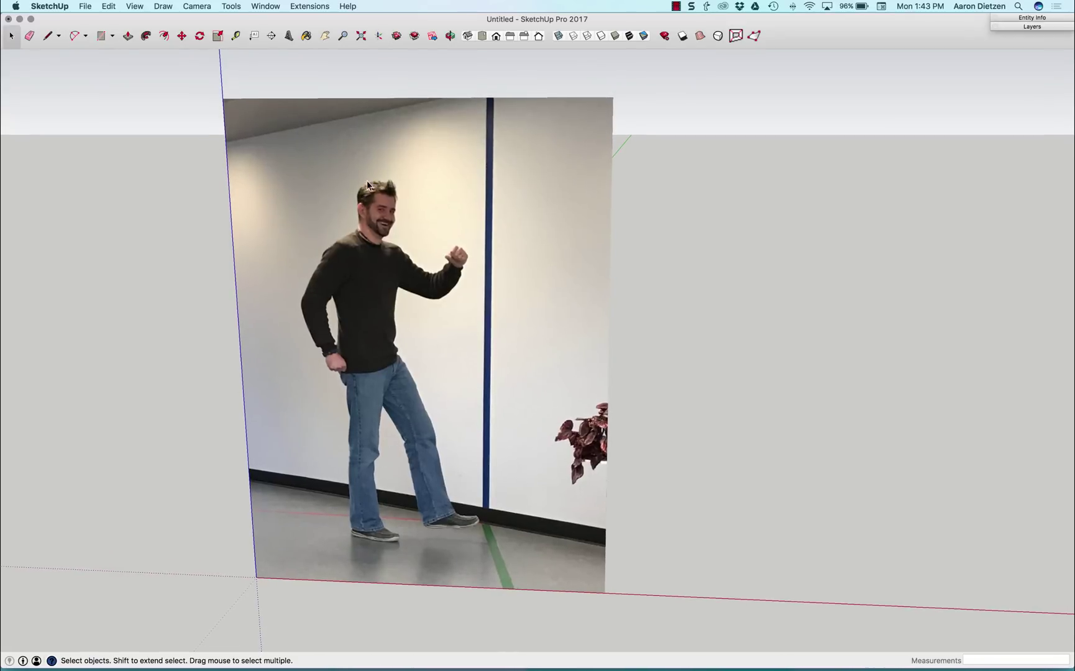
scroll(368, 246, "up", 10)
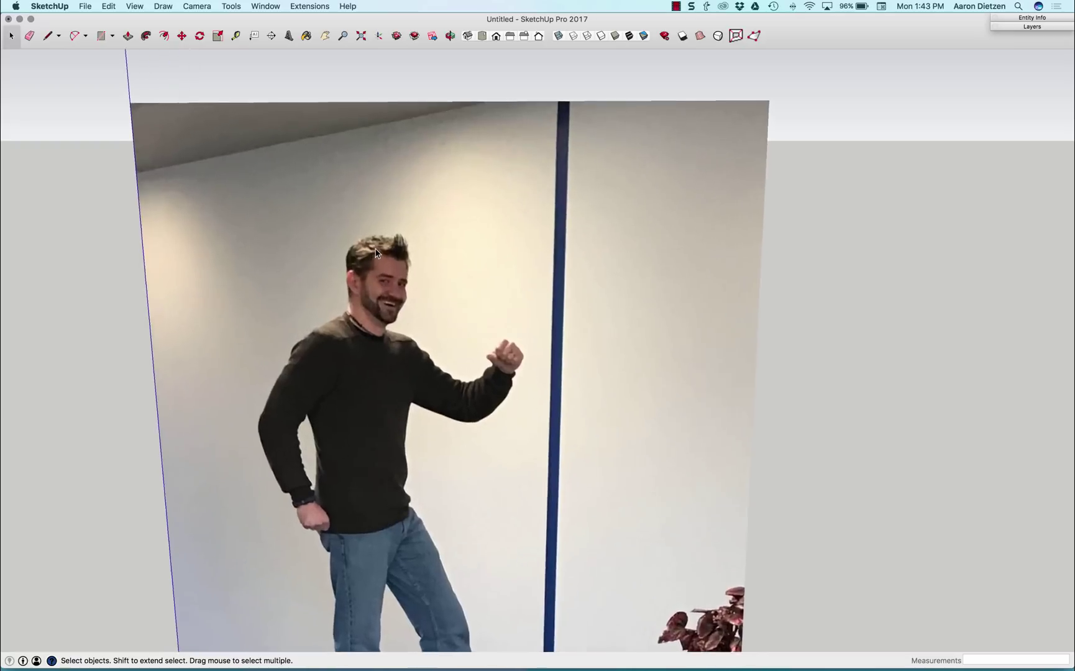
scroll(374, 251, "up", 10)
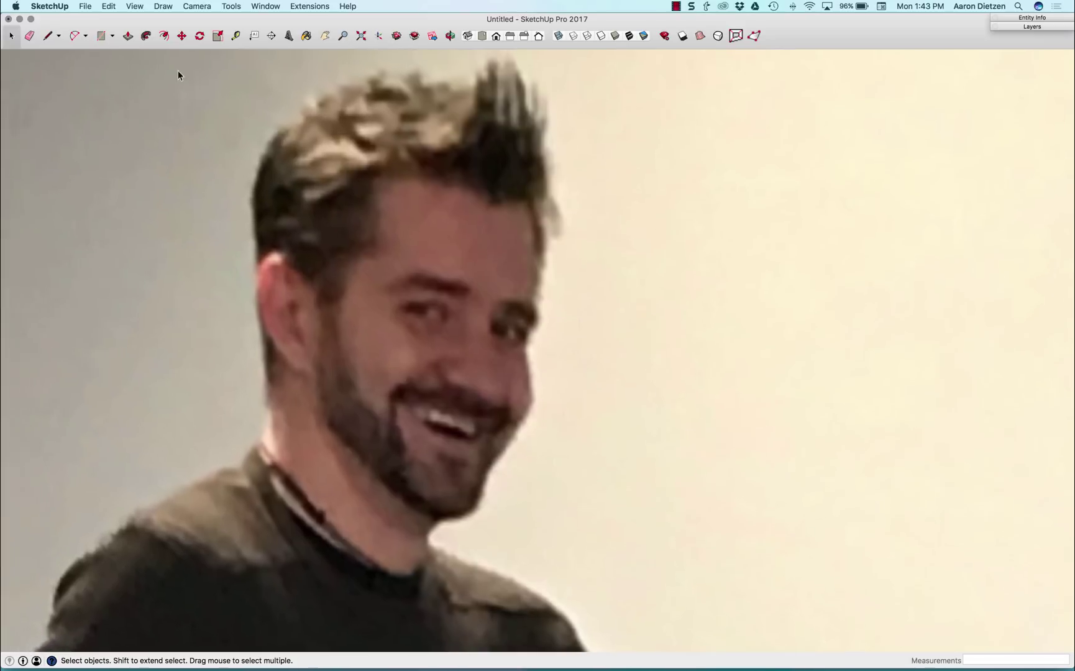
left_click(48, 36)
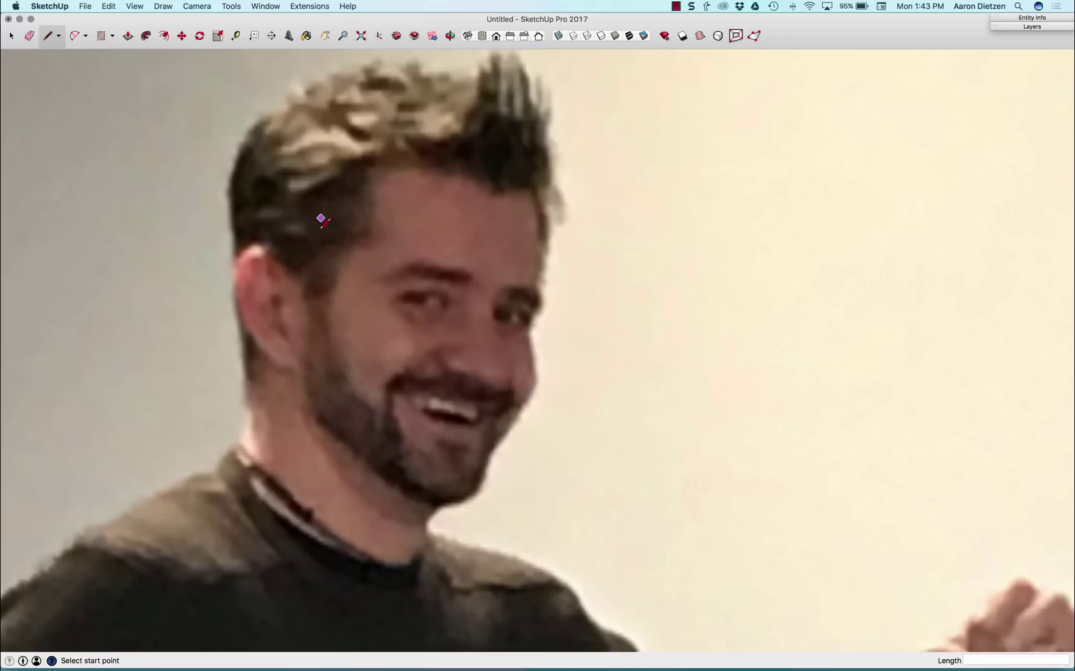
left_click(236, 254)
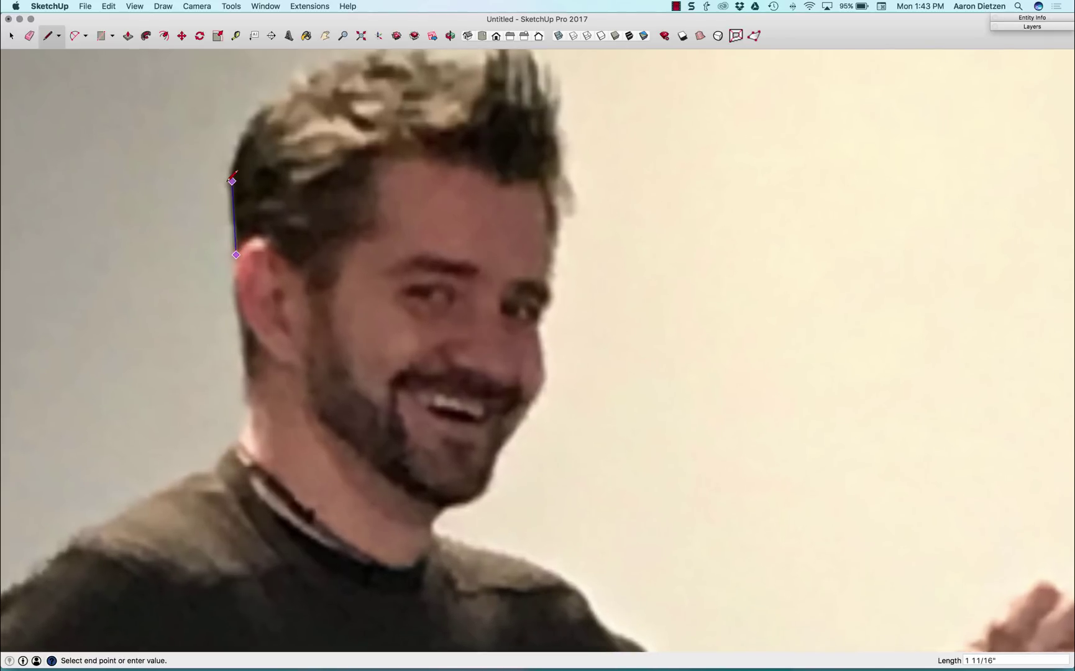
left_click(232, 184)
left_click(252, 118)
left_click(306, 77)
Step: Continue the outline over the hair spike, along the hairline and around the beard back to the ear, closing the hair-and-beard face
middle_click_drag(331, 67, 336, 102, "shift")
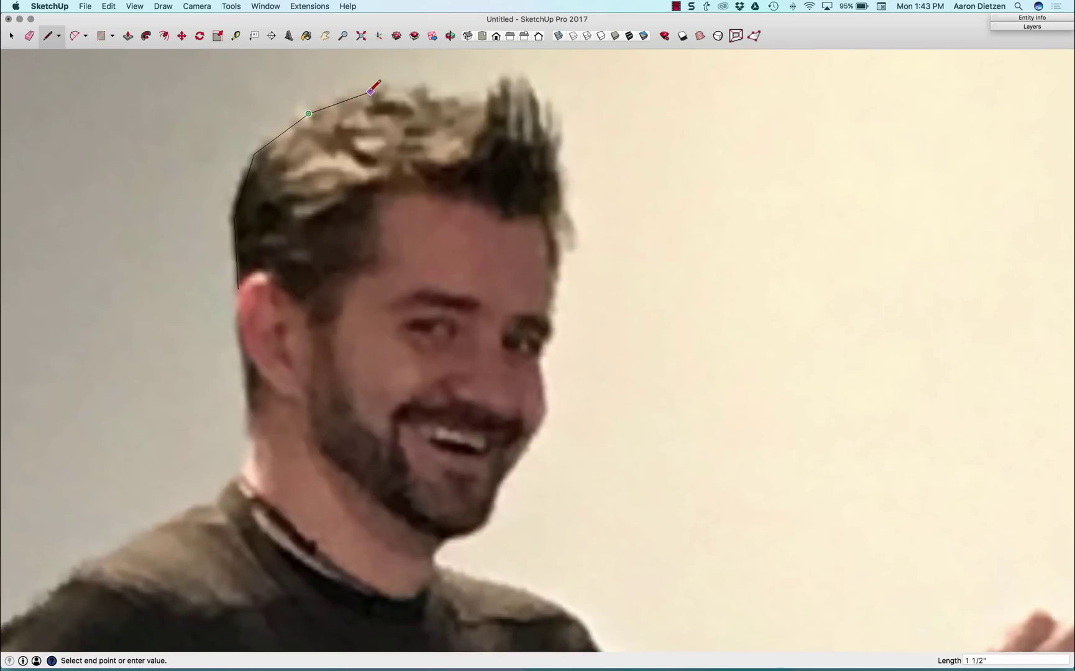
left_click(434, 92)
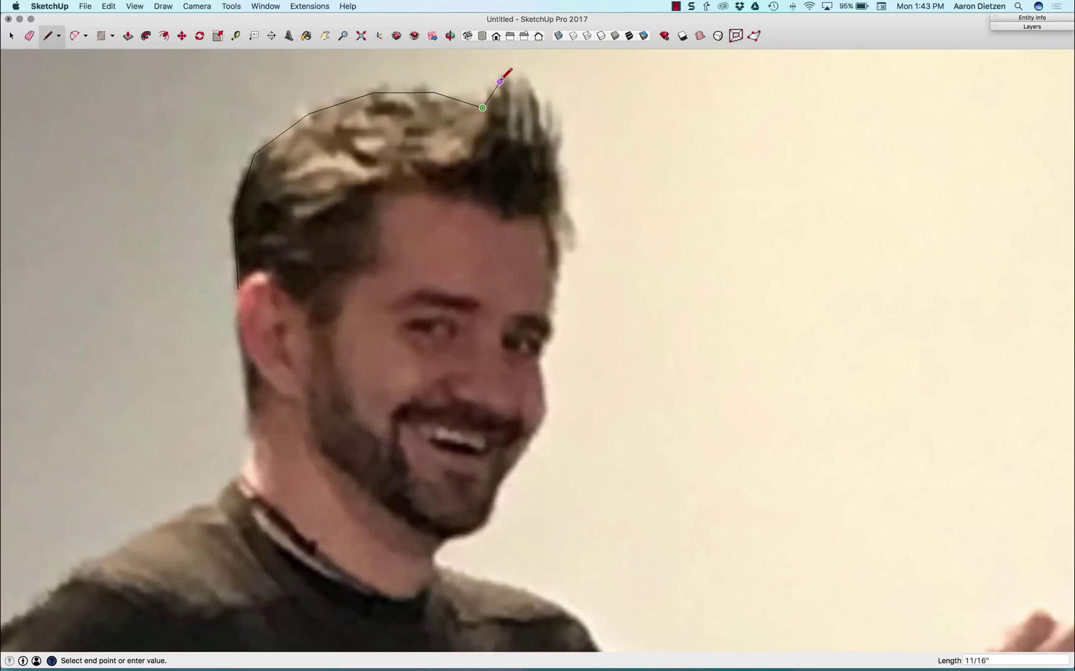
left_click(521, 79)
left_click(560, 163)
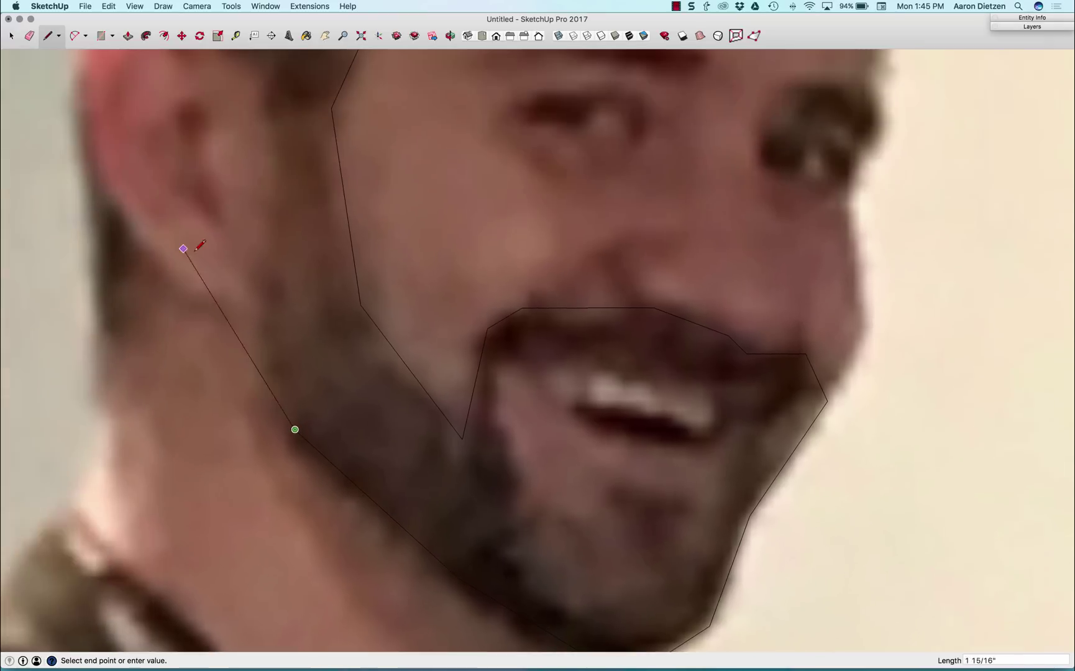
scroll(325, 222, "up", 2)
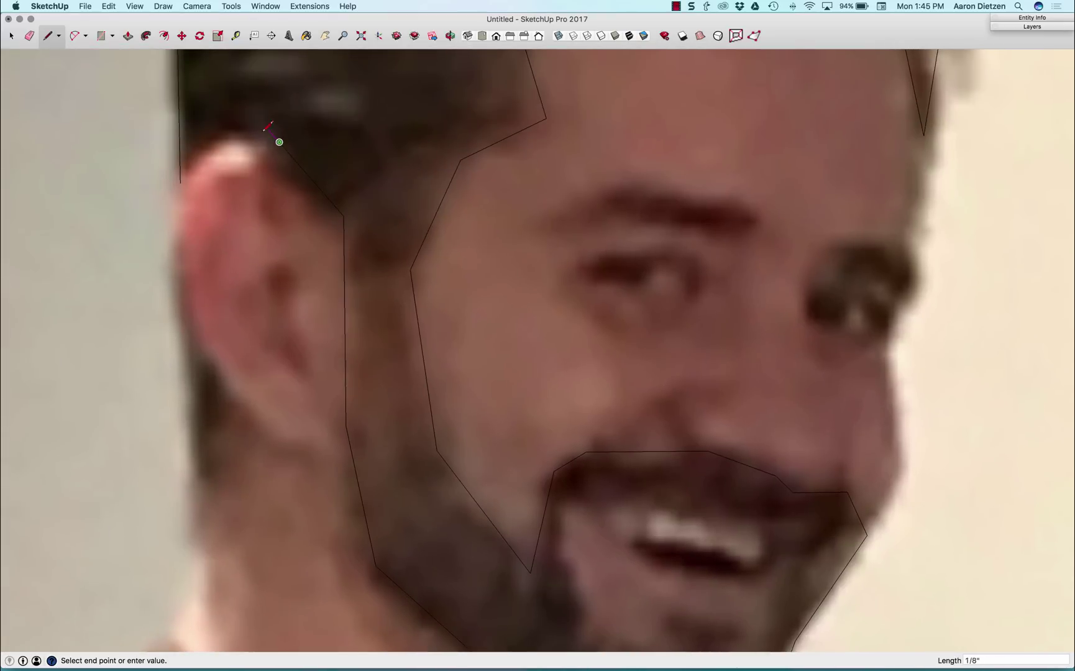
scroll(231, 136, "up", 2)
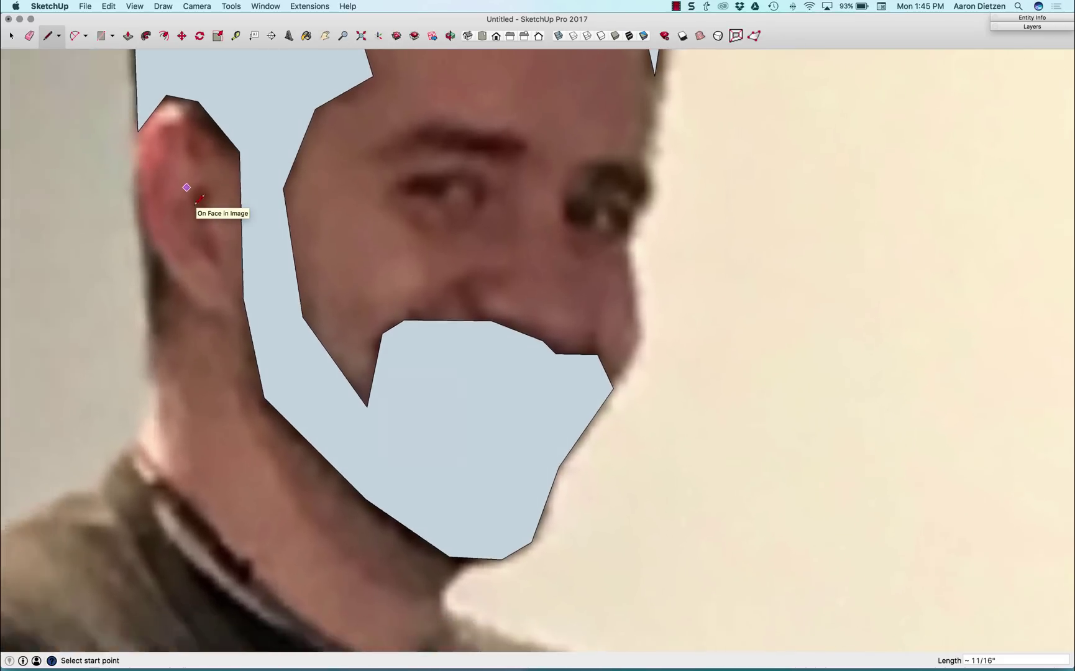
Step: Delete the hair-and-beard face and outline the bare mouth and chin area around the soul patch
scroll(478, 367, "up", 5)
key("space")
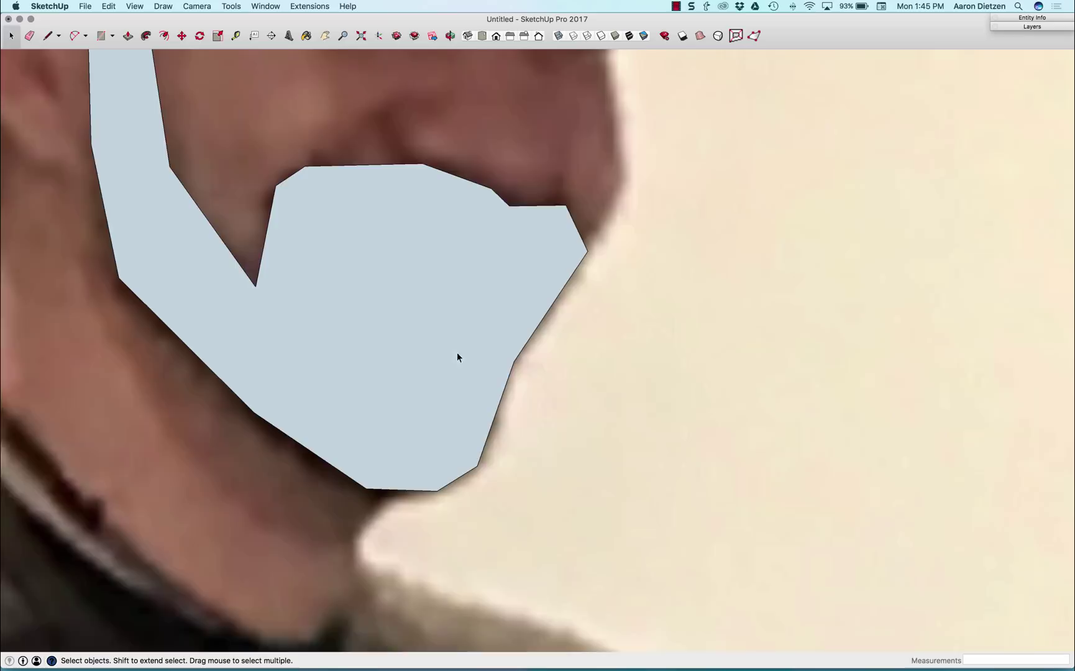
left_click(419, 323)
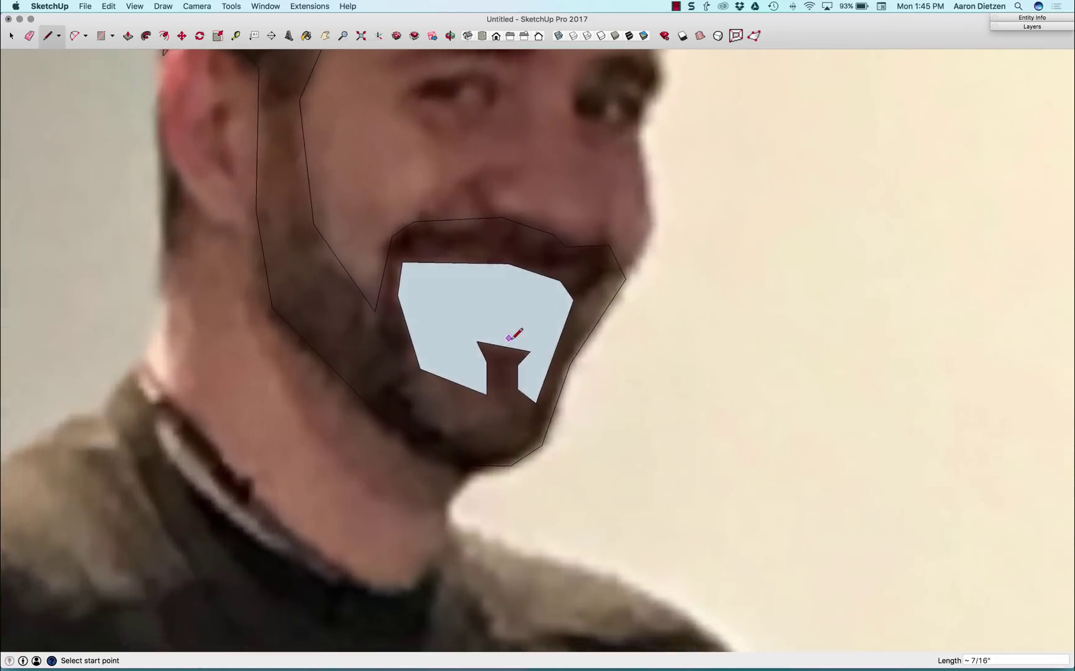
Step: Redraw one edge of the hair outline at the back of the crown to restore the hair-and-beard face
scroll(477, 341, "down", 3)
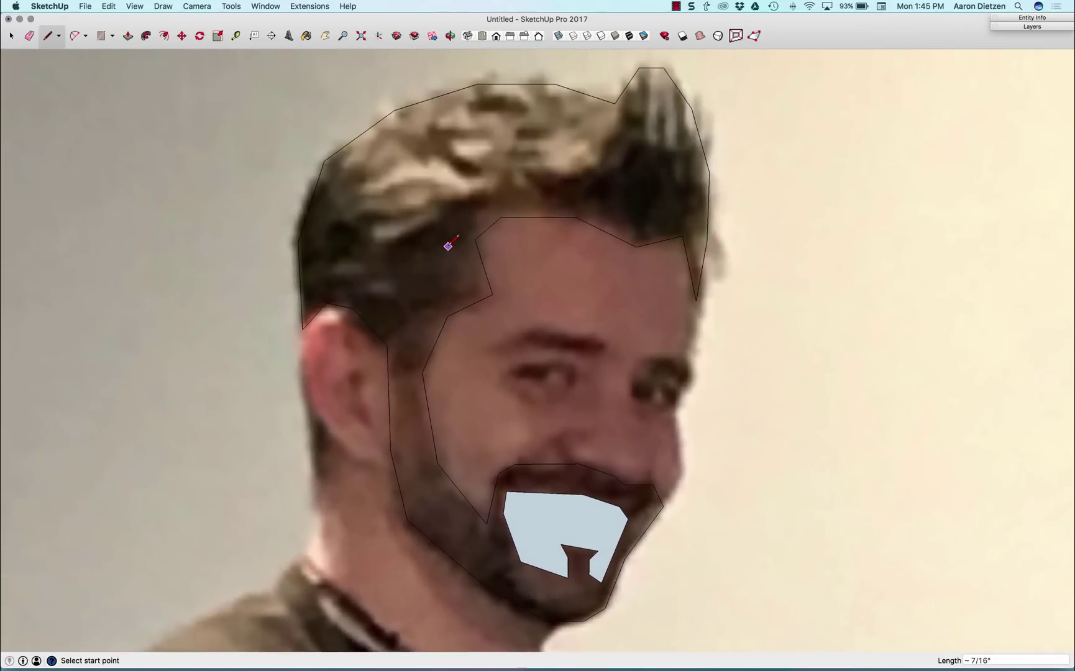
mouse_move(401, 225)
middle_mouse_down()
mouse_move(444, 211)
mouse_move(431, 228)
middle_mouse_up()
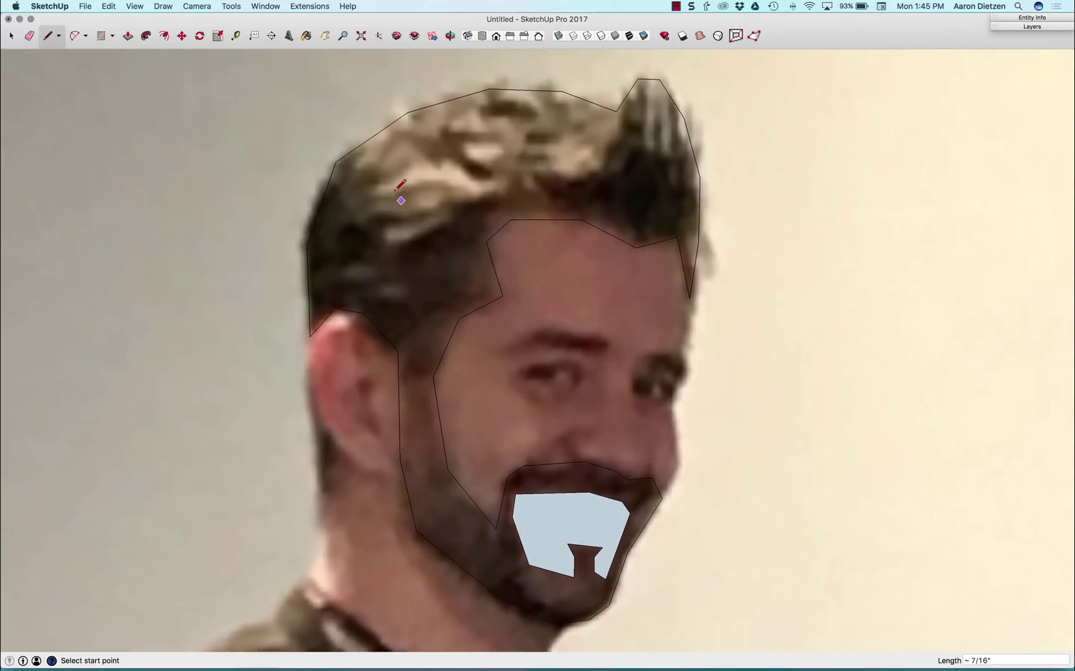
left_click(344, 155)
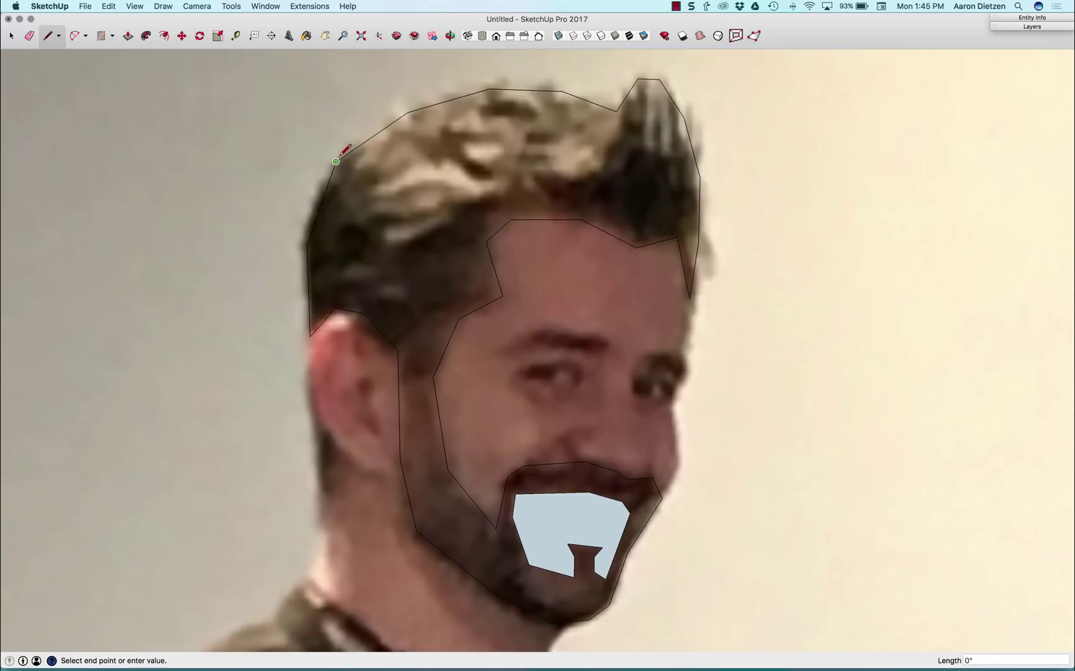
left_click(407, 113)
mouse_move(422, 208)
middle_mouse_down()
mouse_move(439, 224)
mouse_move(590, 201)
mouse_move(575, 222)
mouse_move(576, 278)
mouse_move(540, 266)
mouse_move(489, 326)
mouse_move(405, 204)
middle_mouse_up()
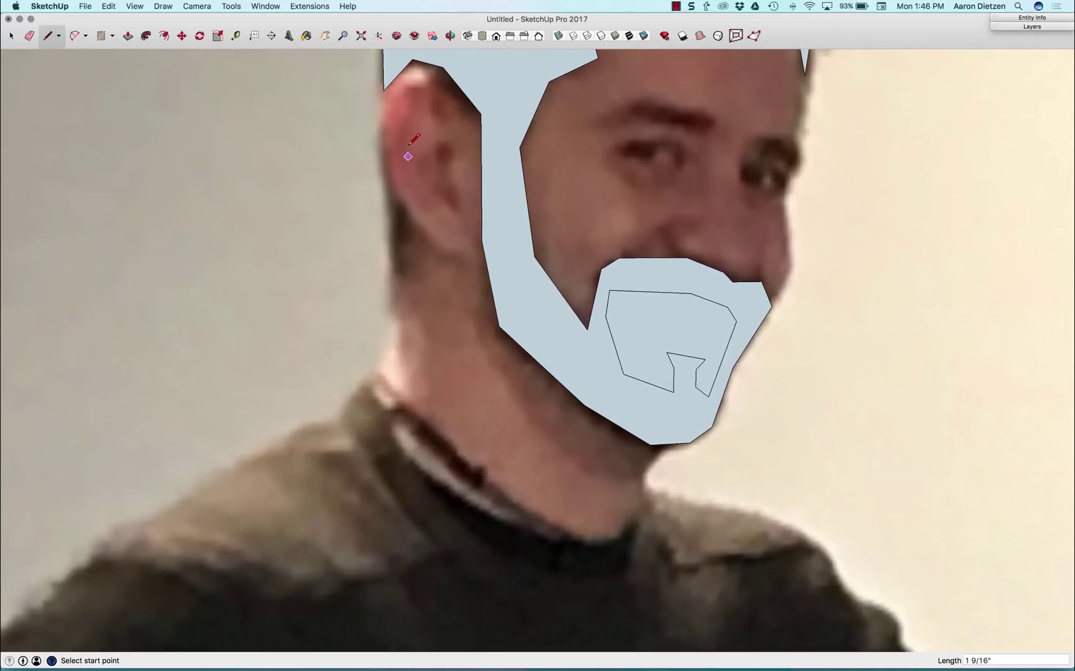
Step: Trace the outer edge of the ear from the hairline down to the earlobe
left_click(384, 91)
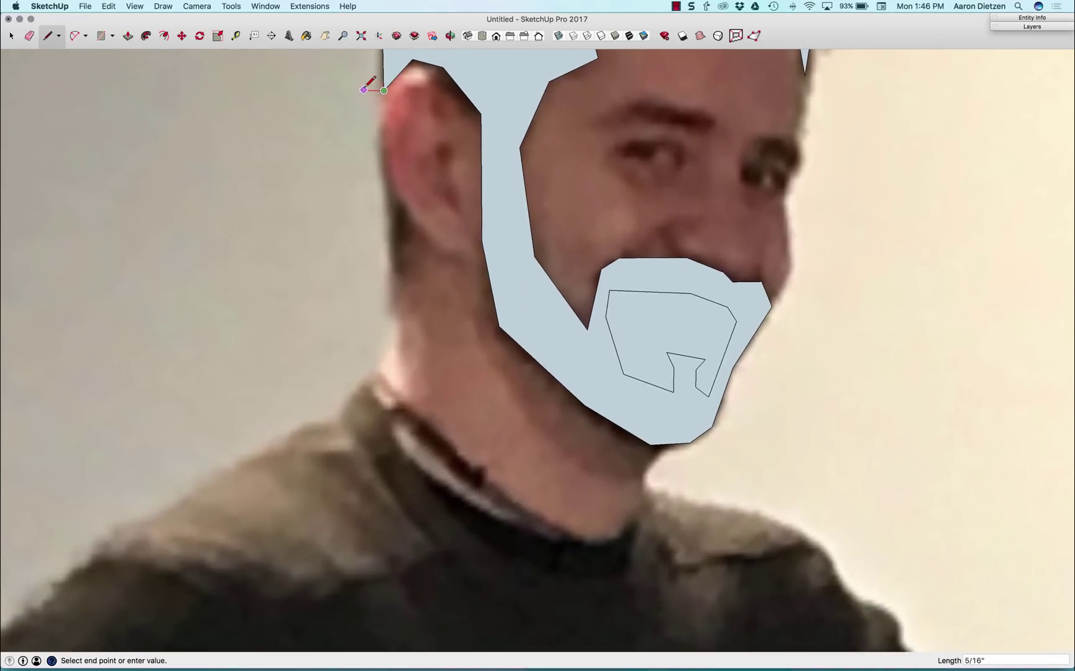
scroll(364, 90, "up", 3)
left_click(380, 142)
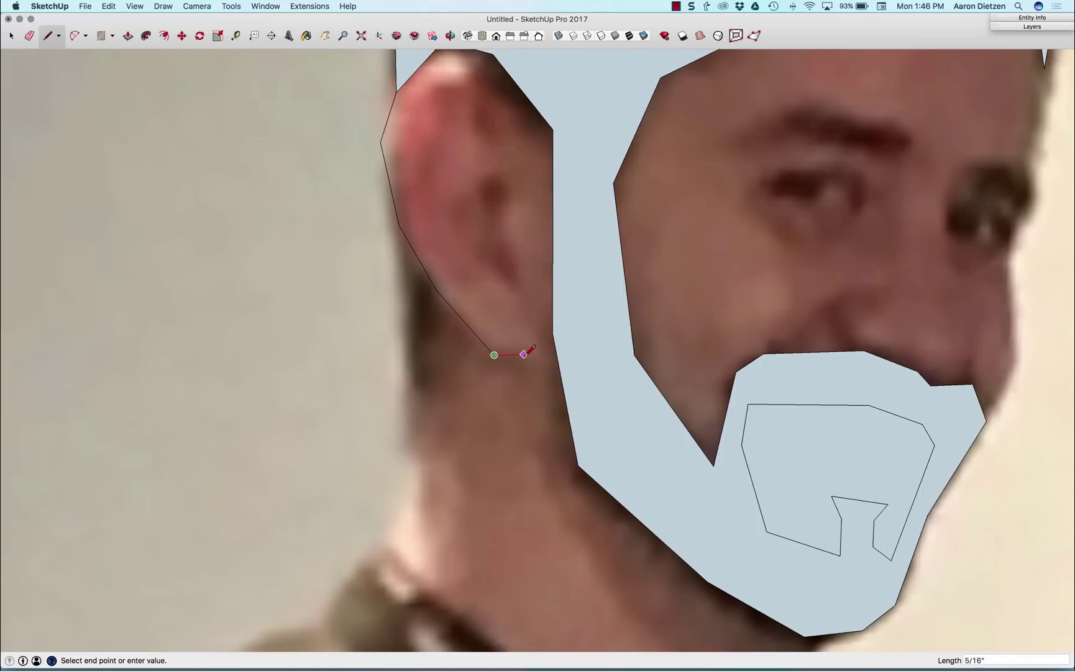
Step: Outline the small patch of hair behind the ear as a closed face
key("space")
key("l")
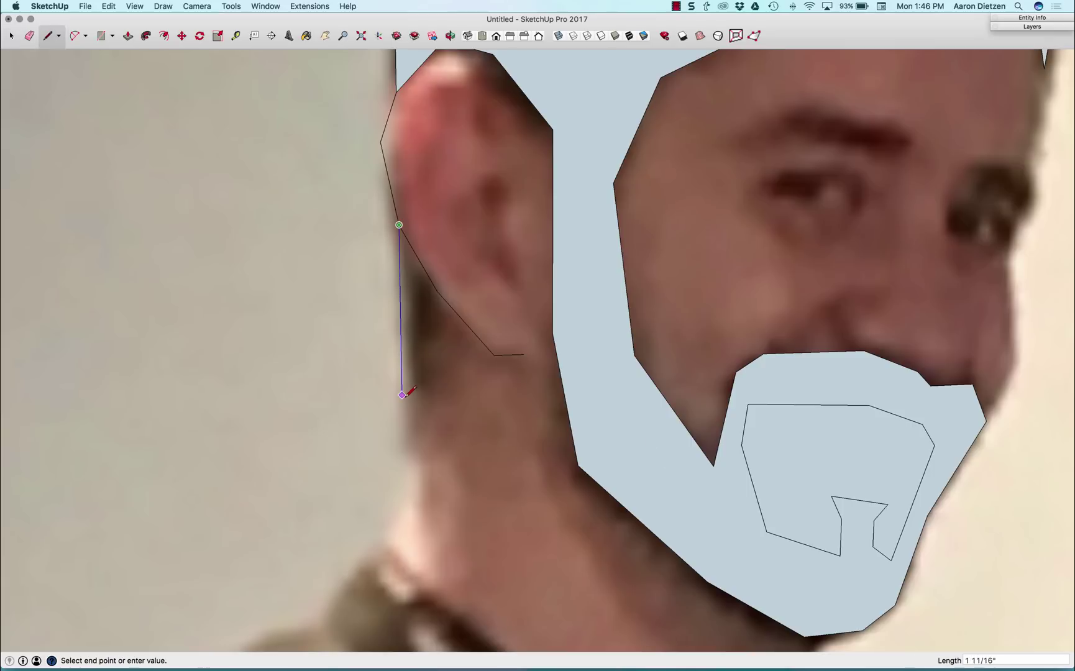
left_click(451, 307)
Step: Trace the neck from the hair patch behind the ear down along the shirt collar and up to the underside of the beard
middle_click_drag(435, 500, 469, 333, "shift")
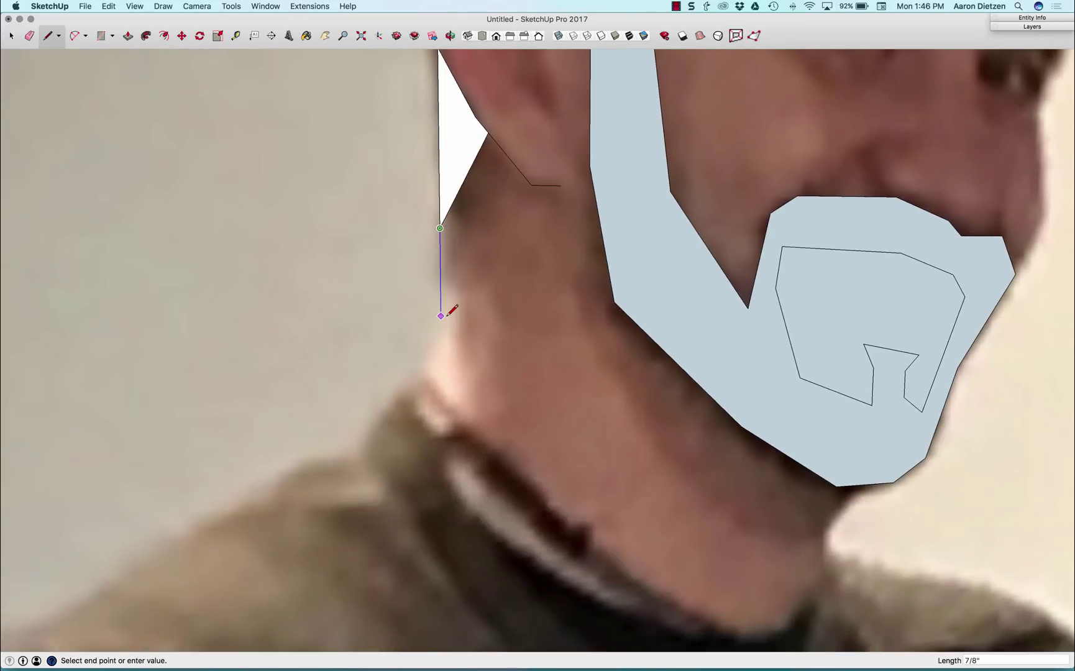
left_click(420, 380)
middle_click_drag(420, 380, 358, 278, "shift")
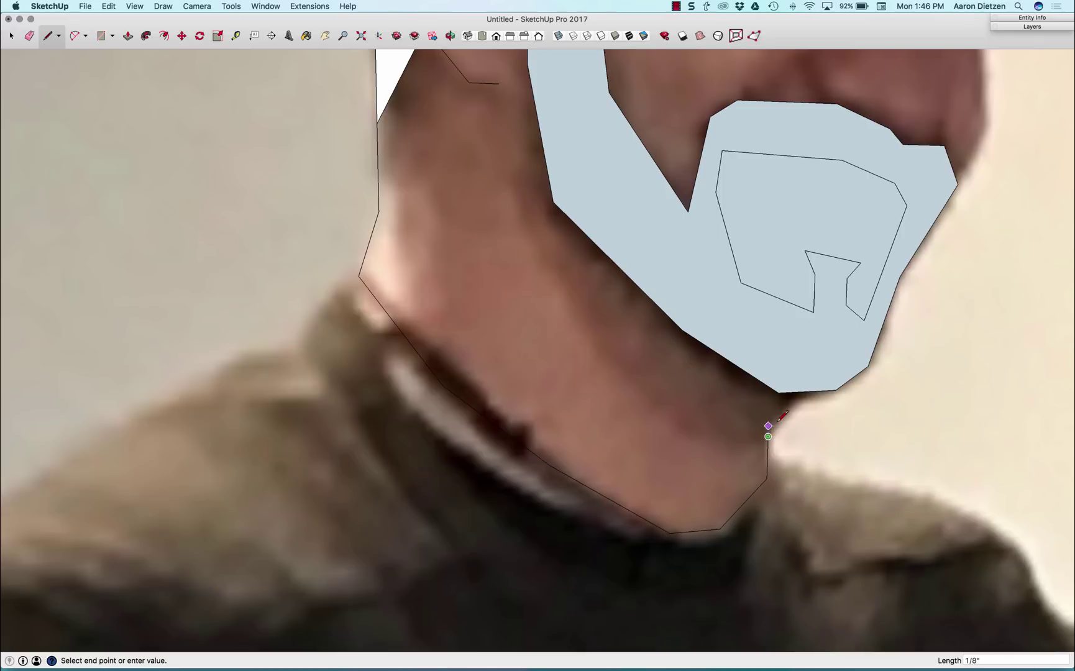
scroll(595, 444, "down", 3)
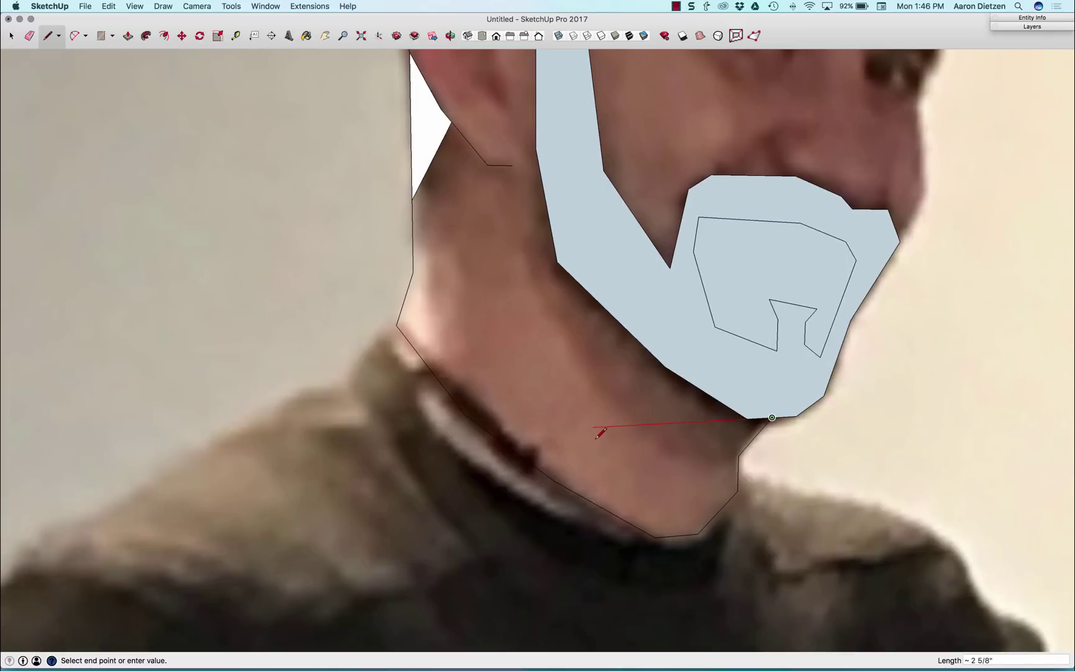
key("Escape")
key("super+3")
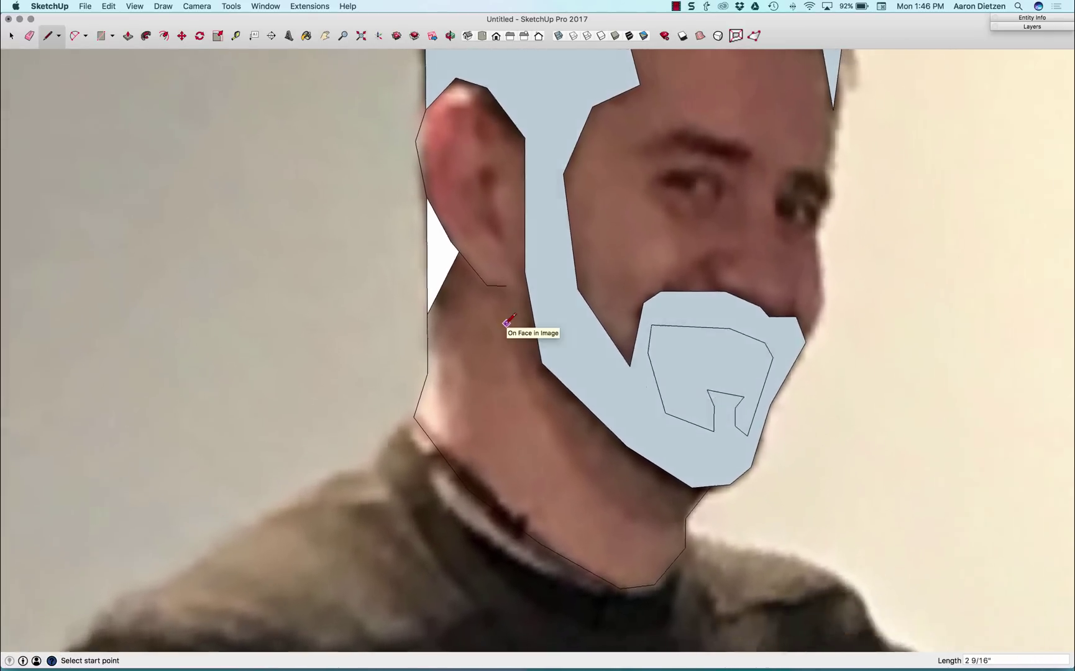
Step: Join the earlobe to the beard outline with a line to close the ear and neck faces, and erase that connecting edge
scroll(506, 328, "up", 5)
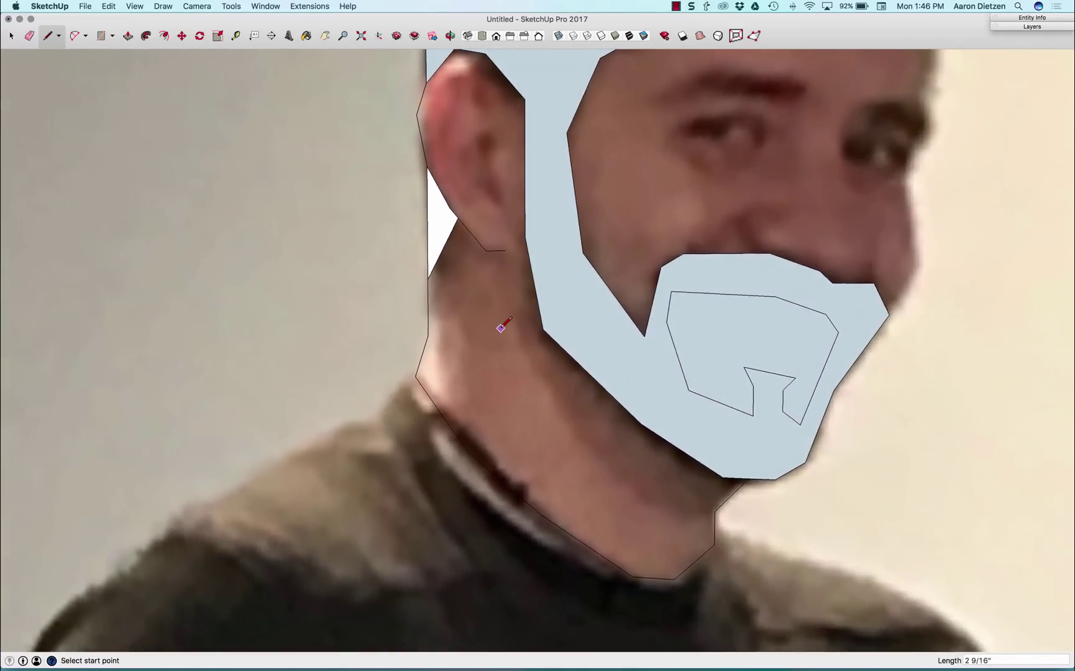
key("space")
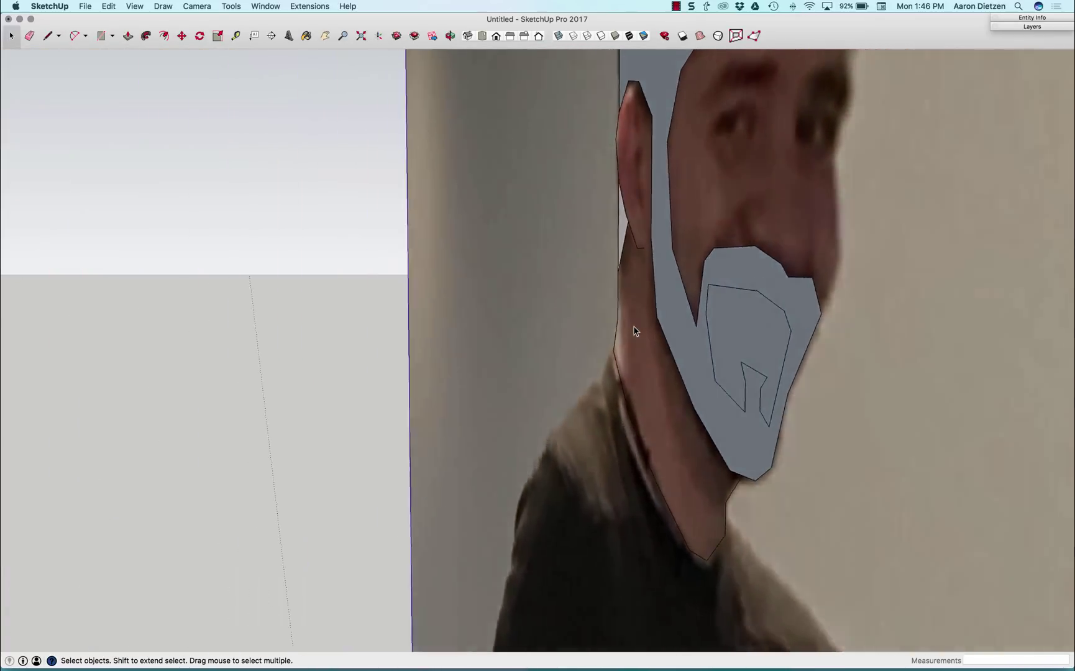
middle_click_drag(633, 326, 618, 273)
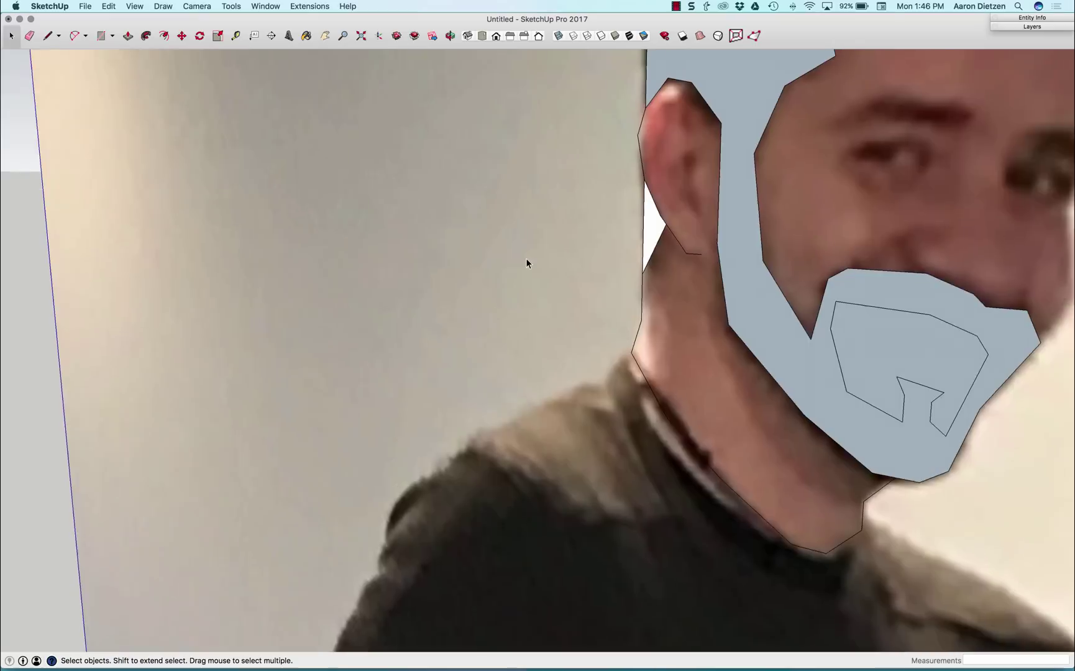
middle_click_drag(526, 258, 624, 281)
key("l")
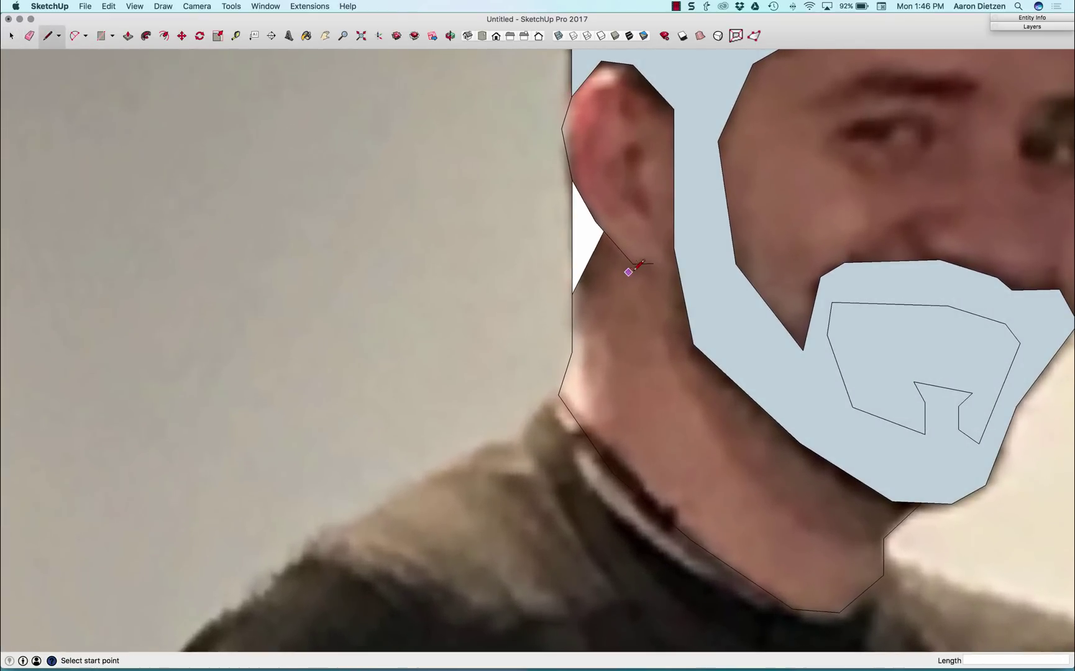
left_click(632, 264)
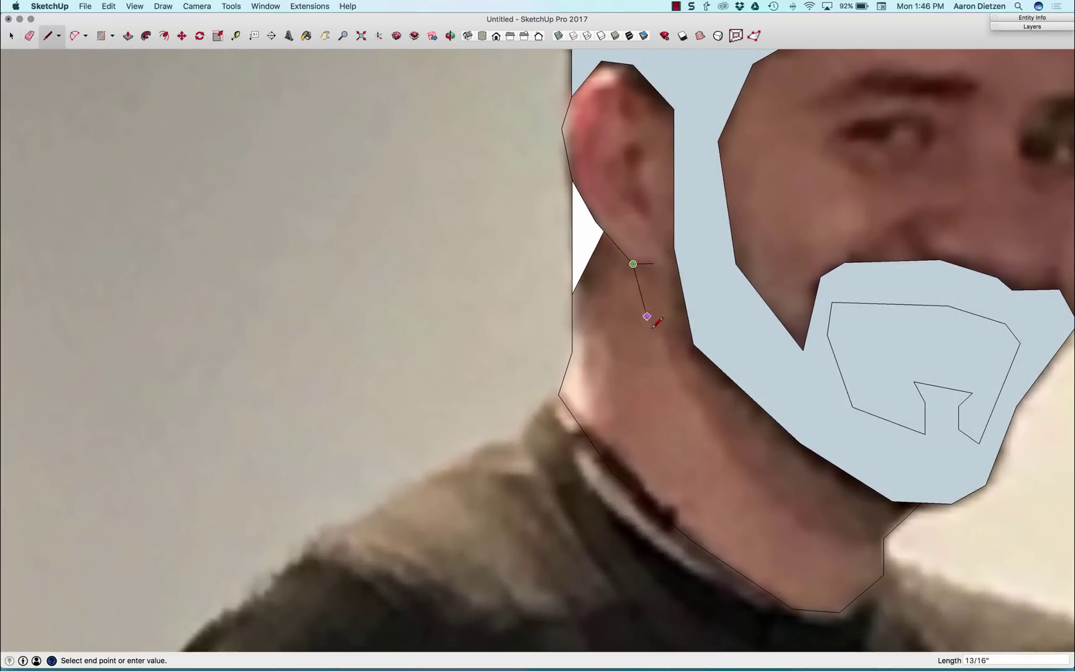
left_click(693, 343)
key("e")
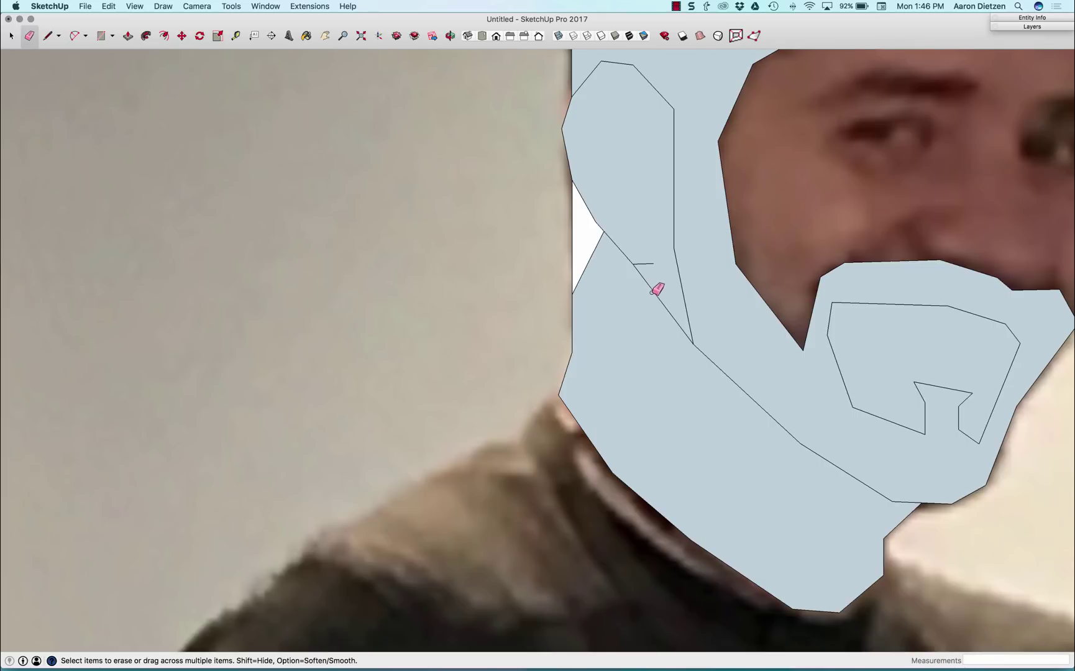
scroll(628, 327, "down", 4)
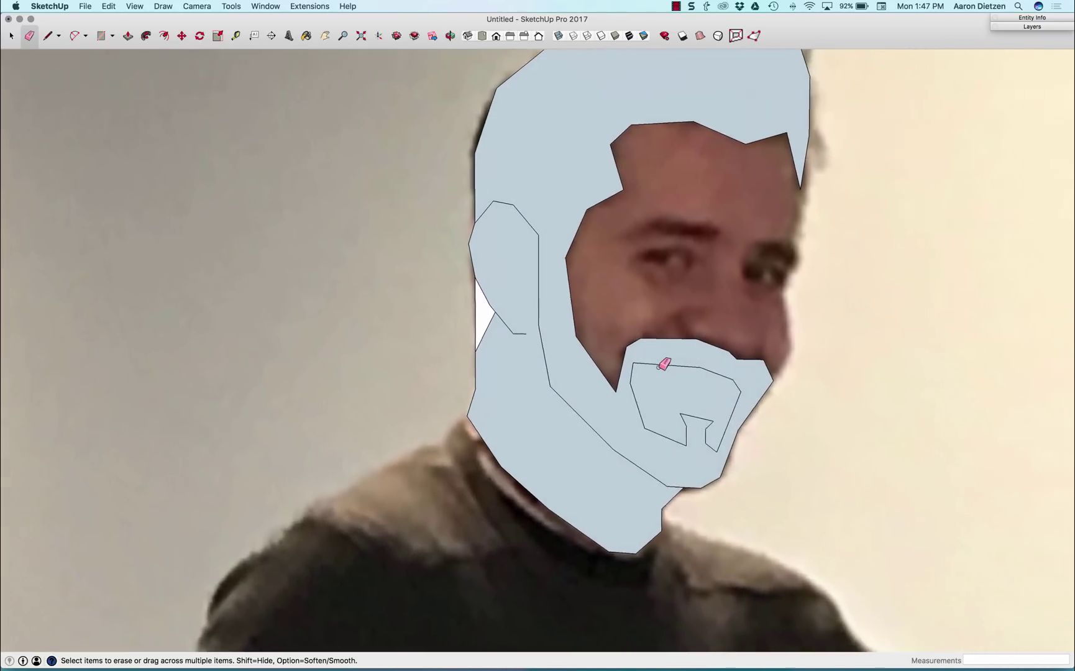
Step: Trace the facial profile from the beard's front corner up past the nose and brow to the hair tip, closing the face area
key("l")
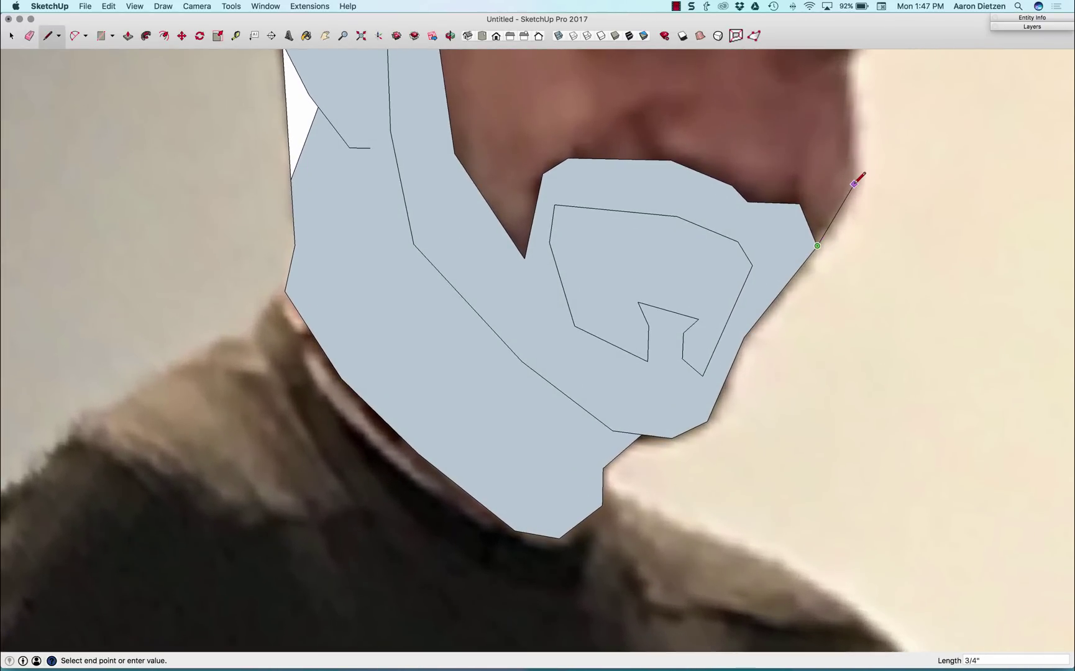
left_click(849, 188)
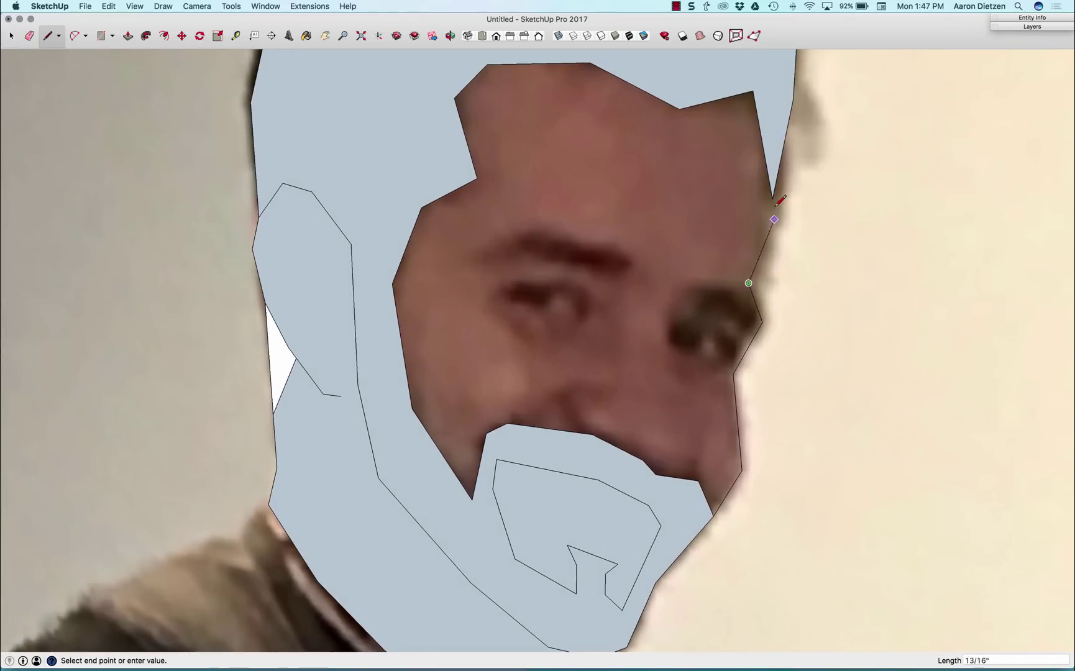
left_click(772, 198)
scroll(772, 198, "down", 10)
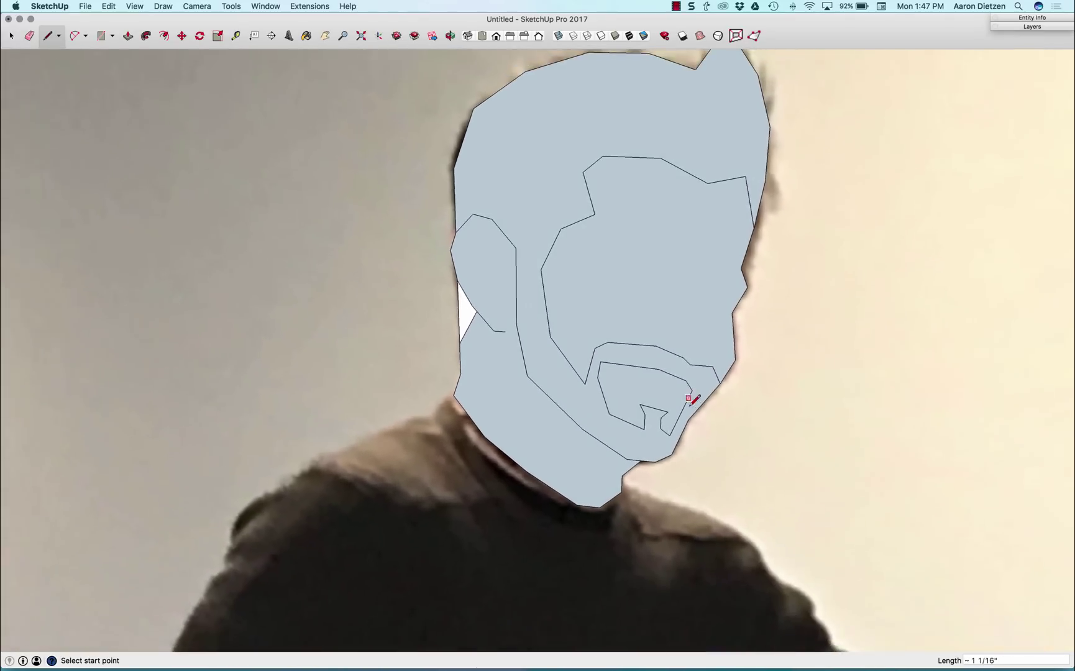
scroll(763, 425, "down", 3)
scroll(758, 220, "up", 4)
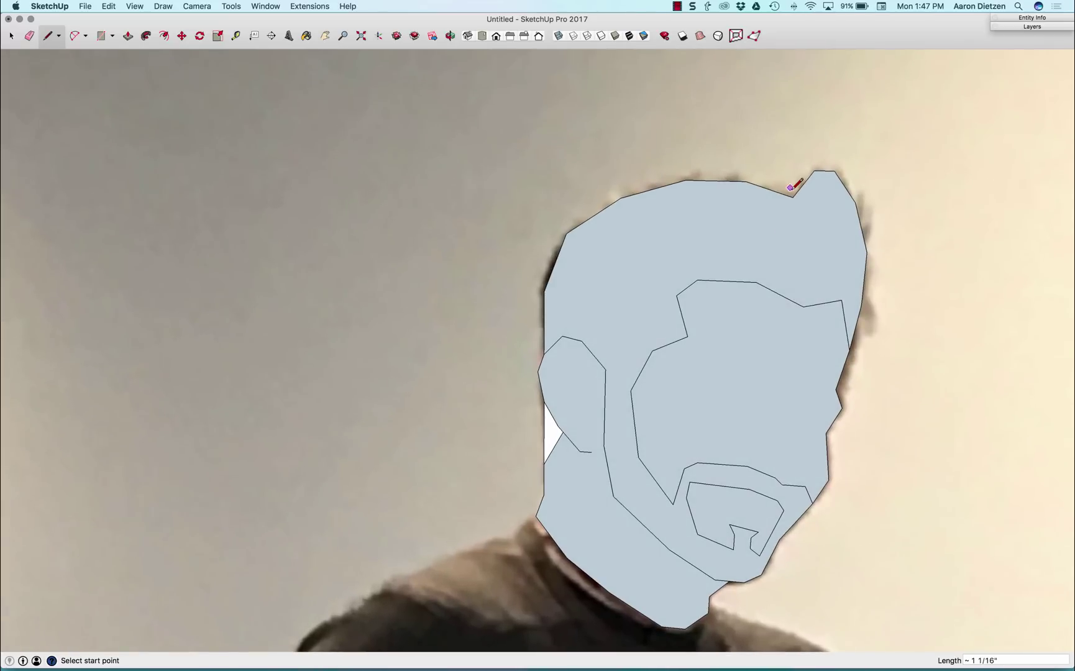
Step: Draw a hair crease line from the notch beside the raised hair tip into the hair face
left_click(734, 246)
key("space")
scroll(617, 386, "down", 3)
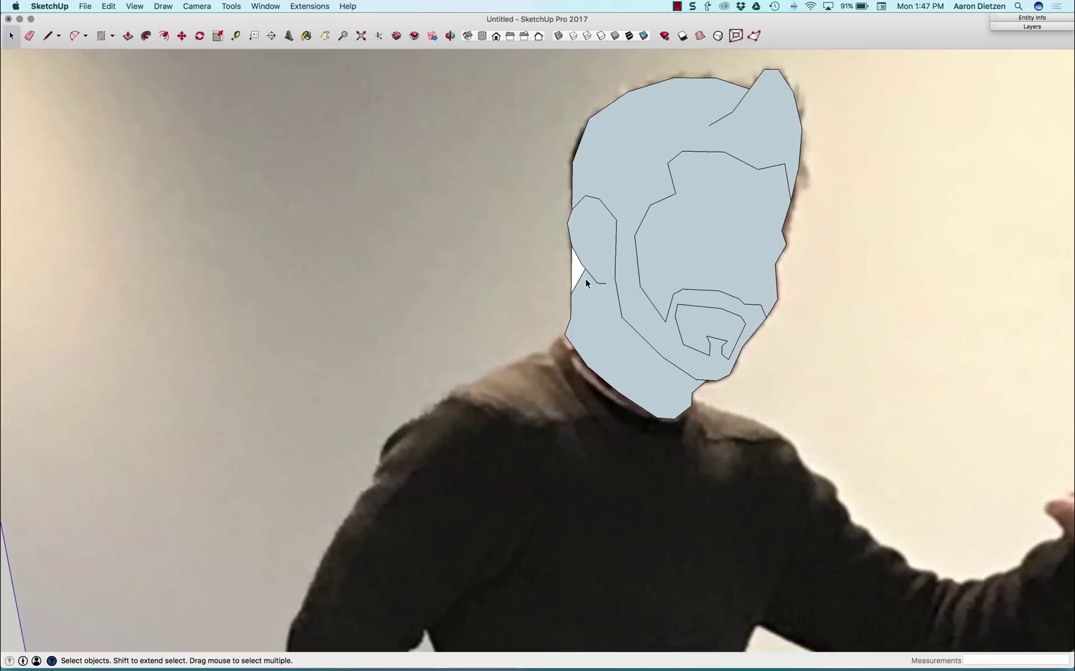
Step: Select the ear, neck, hair, face and mouth faces of the head and reverse them so their front sides show
mouse_move(585, 278)
middle_mouse_down()
mouse_move(617, 279)
mouse_move(655, 255)
mouse_move(620, 184)
mouse_move(631, 277)
mouse_move(657, 237)
mouse_move(648, 211)
mouse_move(638, 248)
middle_mouse_up()
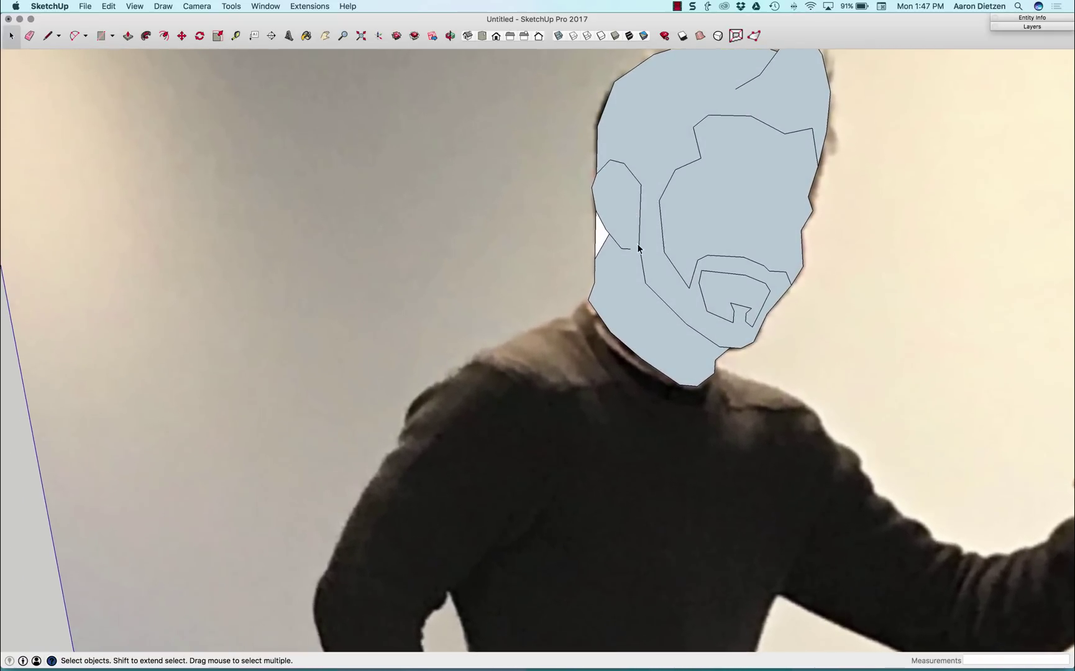
left_click(622, 213)
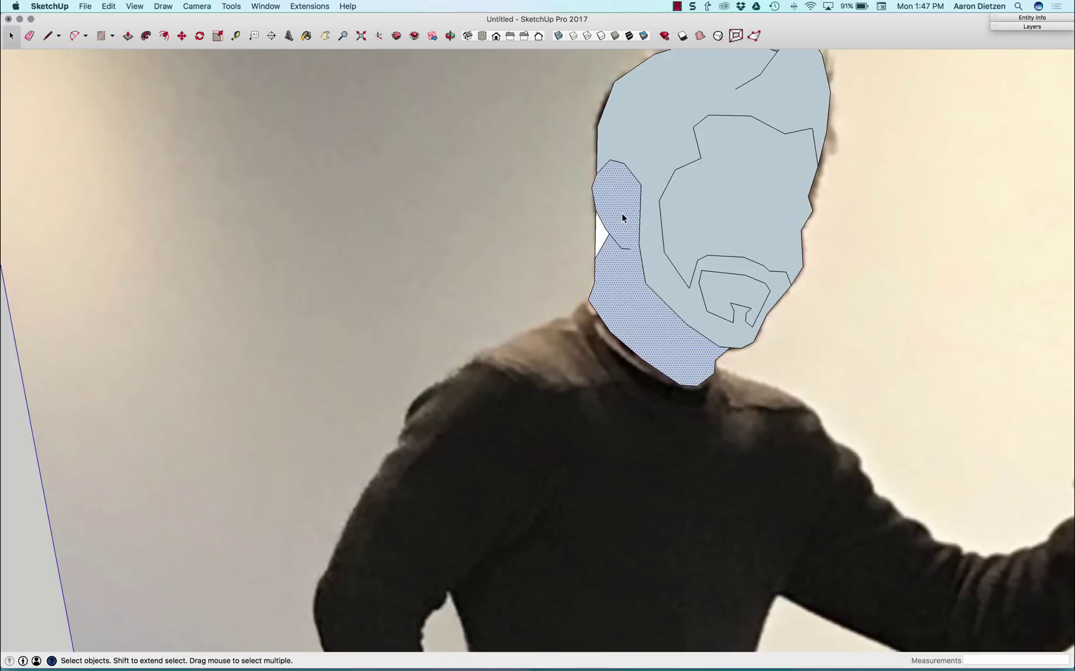
left_click(652, 144, "alt")
left_click(723, 212, "alt")
left_click(728, 296, "alt")
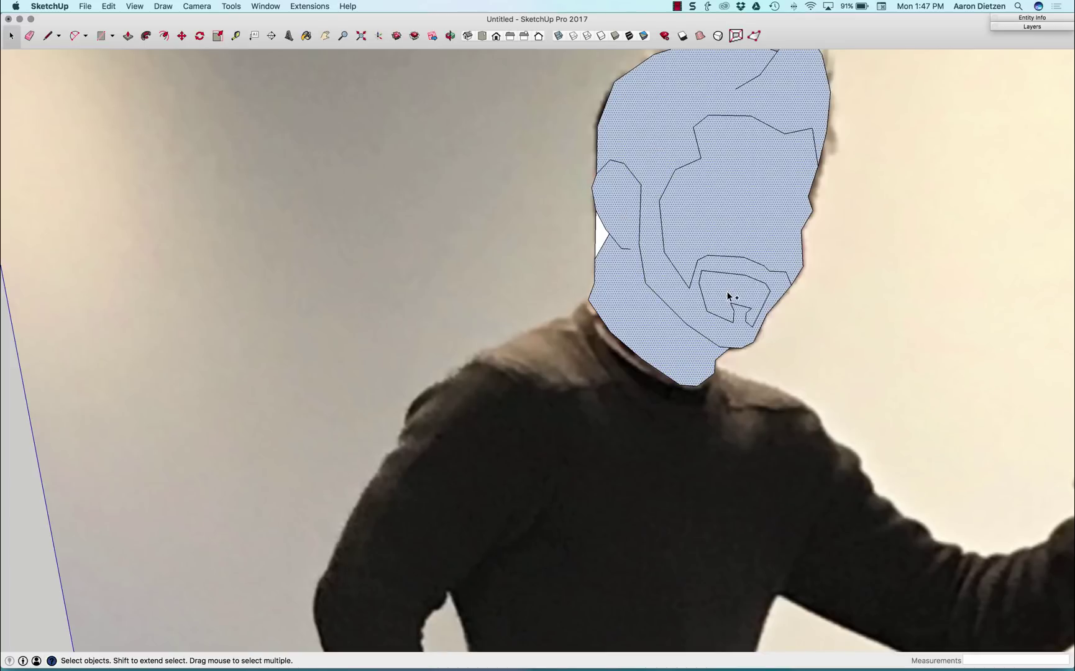
right_click(685, 212)
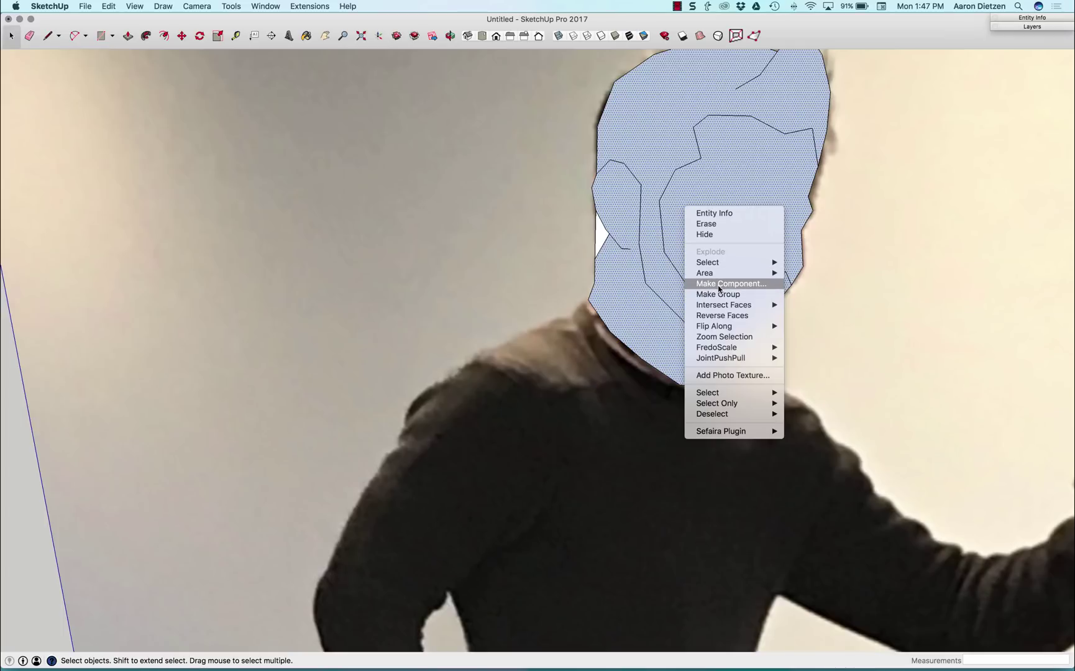
left_click(727, 316)
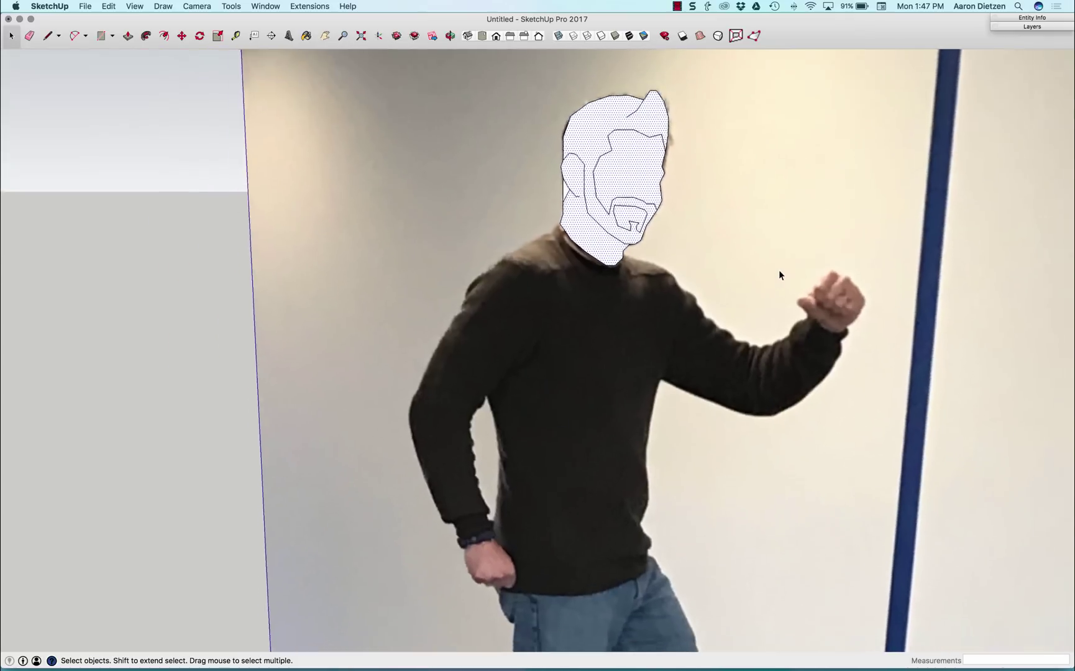
Step: Trace the sweater's shoulder with the Line tool, starting at the back corner of the neck
scroll(778, 274, "down", 2)
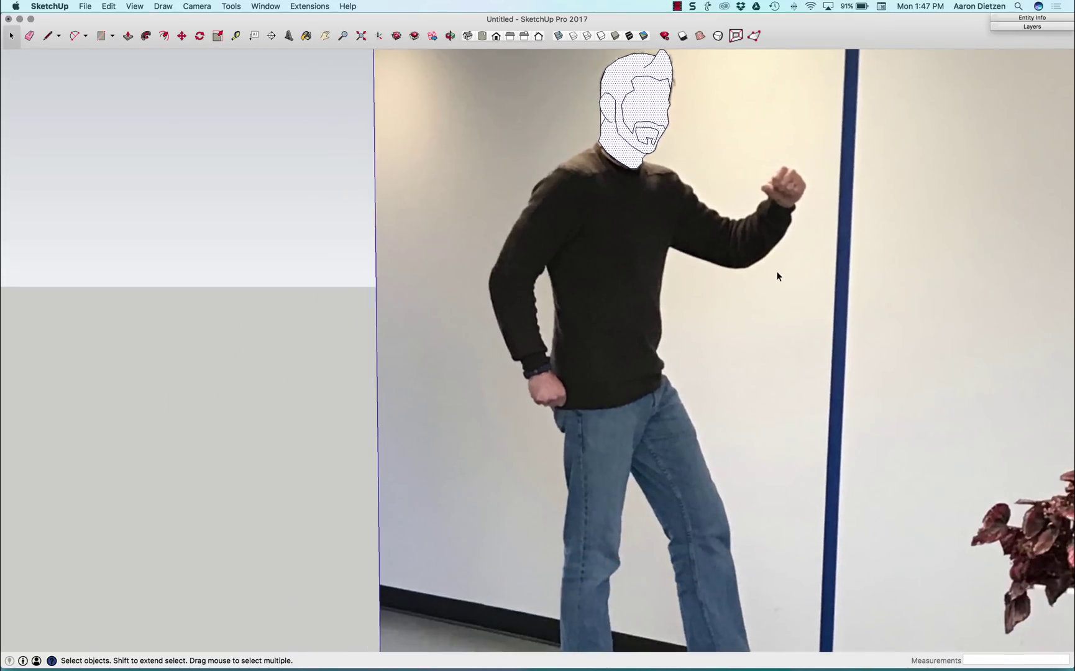
middle_click_drag(679, 235, 602, 151)
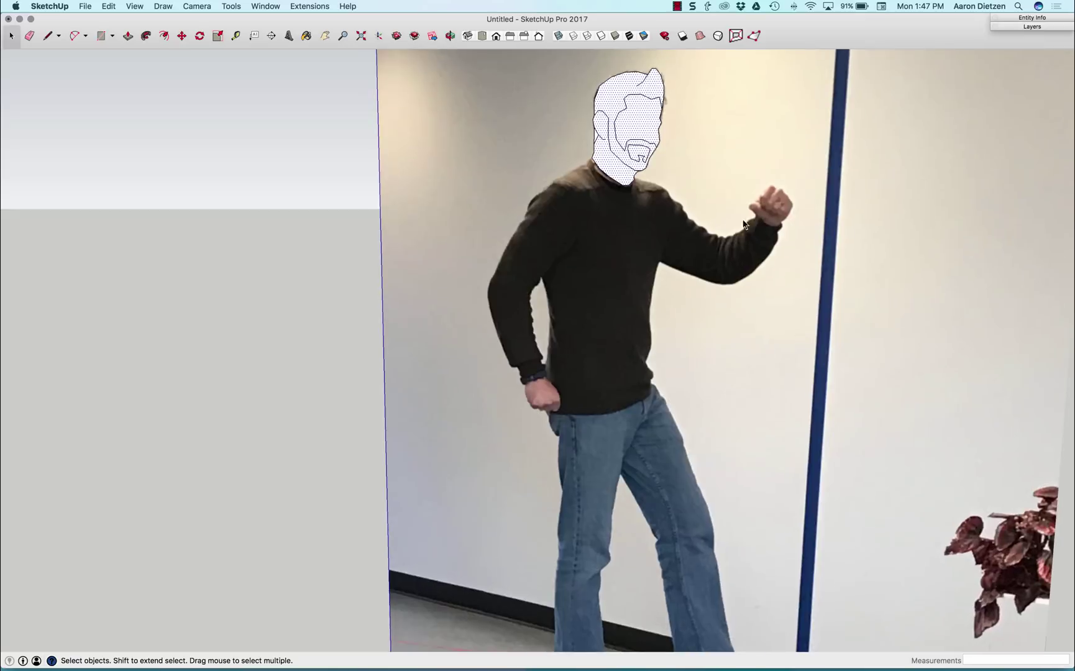
key("l")
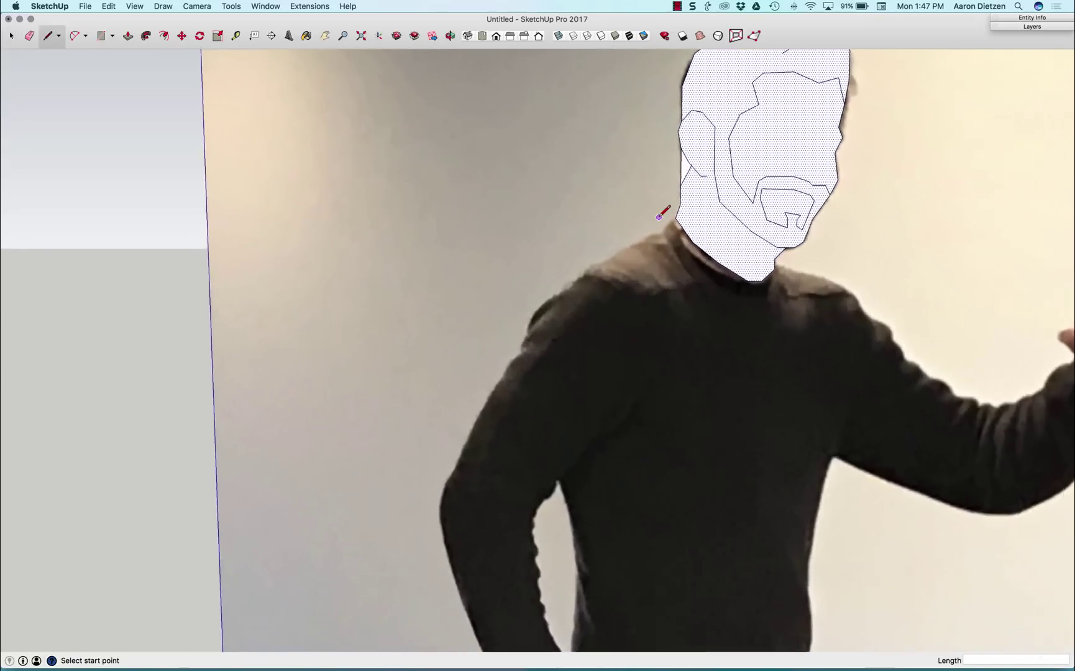
scroll(660, 215, "up", 5)
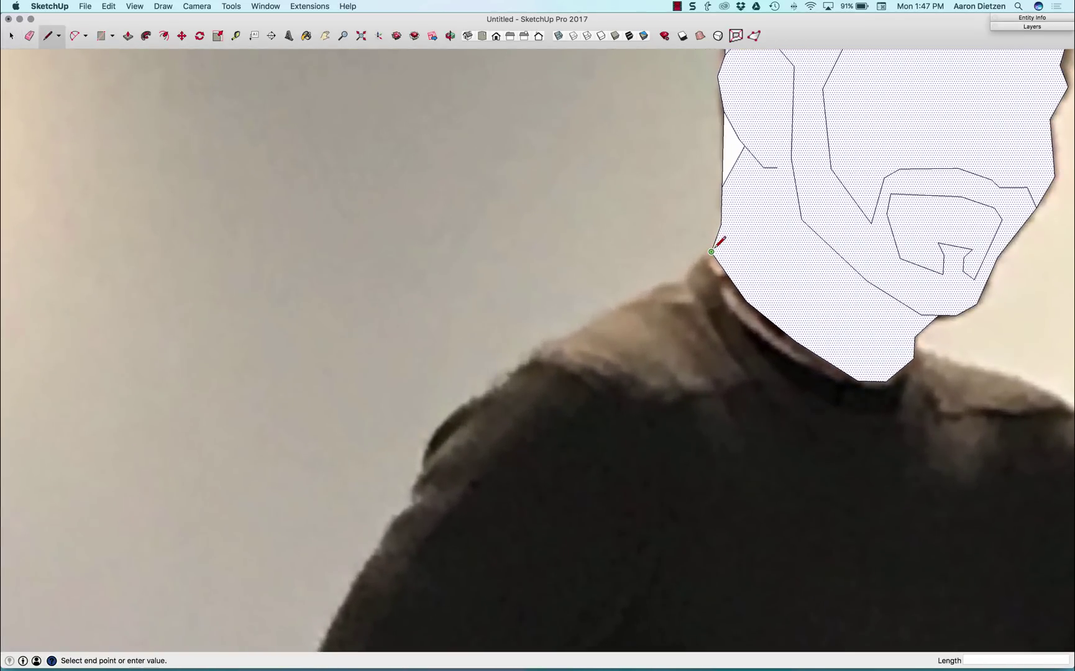
middle_click_drag(538, 348, 630, 311, "shift")
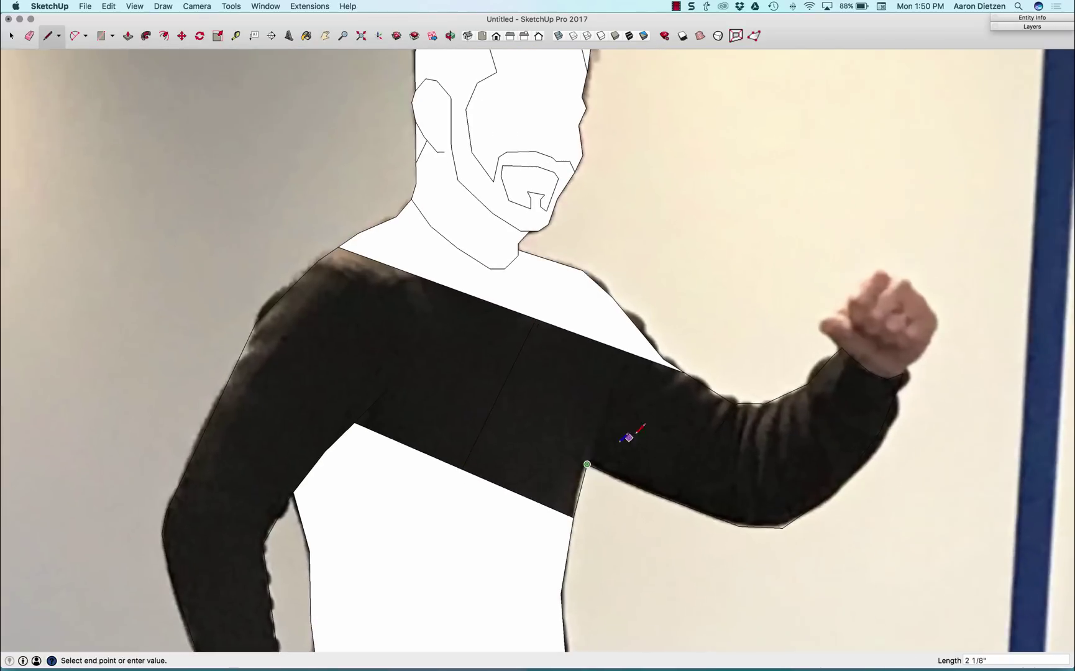
Step: Close the sweater's torso and arm areas with lines and erase the helper edges crossing them
left_click(587, 464)
left_click(770, 602)
key("e")
left_click_drag(771, 602, 557, 600)
key("l")
left_click(485, 312)
key("e")
left_click_drag(484, 312, 580, 489)
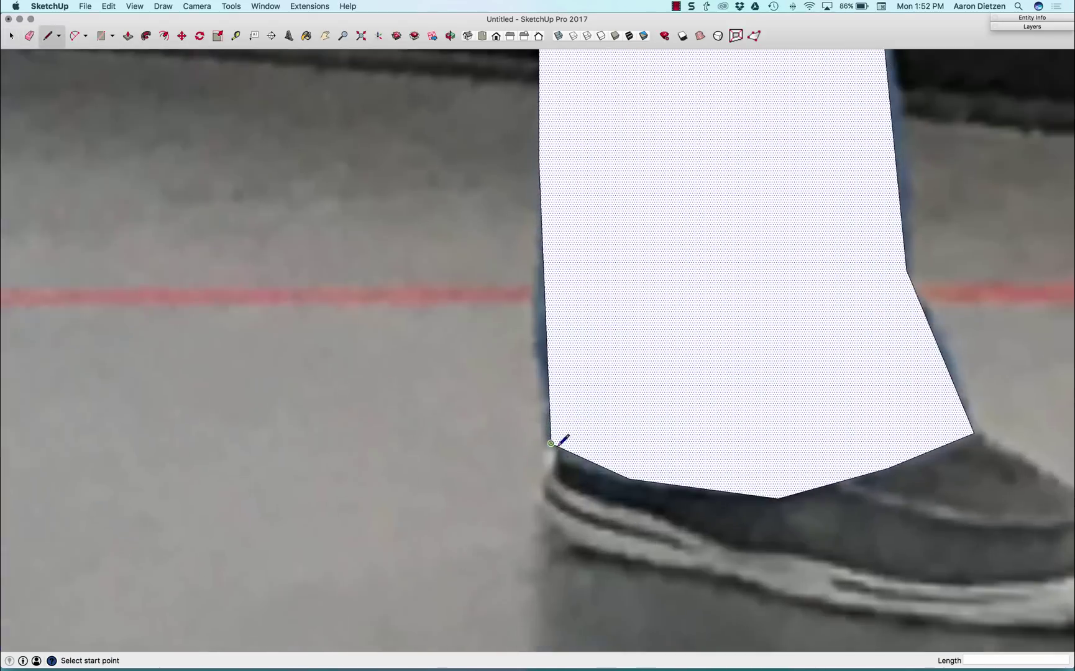
Step: Trace the shoes and their soles below the jeans hems as closed faces
left_click(561, 447)
left_click(915, 526)
left_click(970, 444)
left_click(846, 376)
left_click(481, 404)
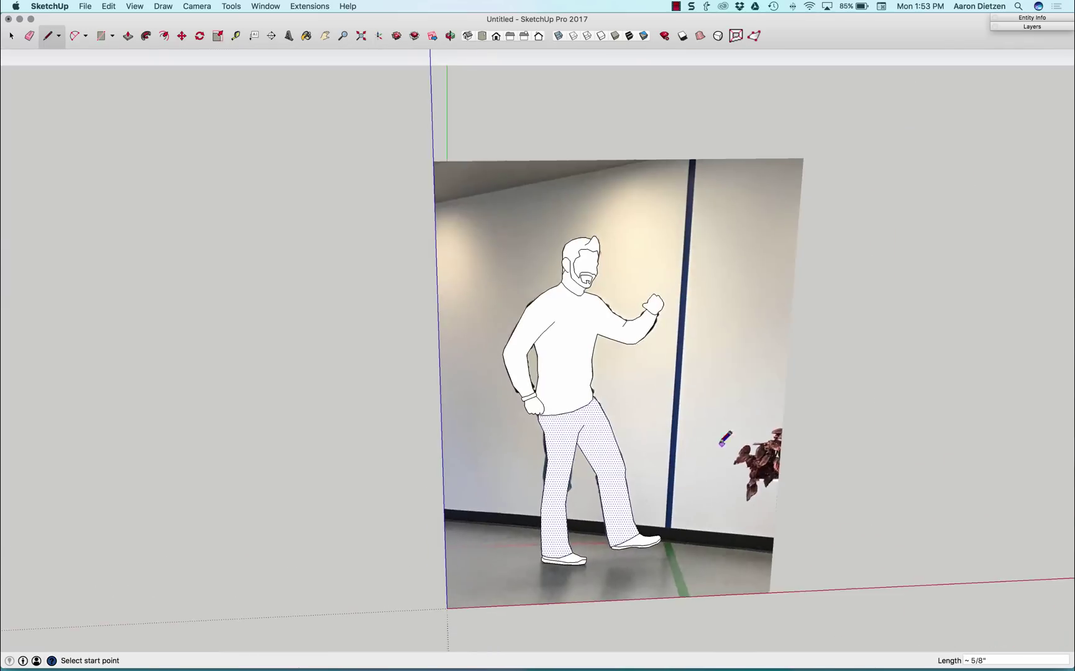
Step: Move the reference photo along the red axis so it stands beside the traced figure
middle_click_drag(541, 261, 571, 354)
key("space")
left_click(604, 385)
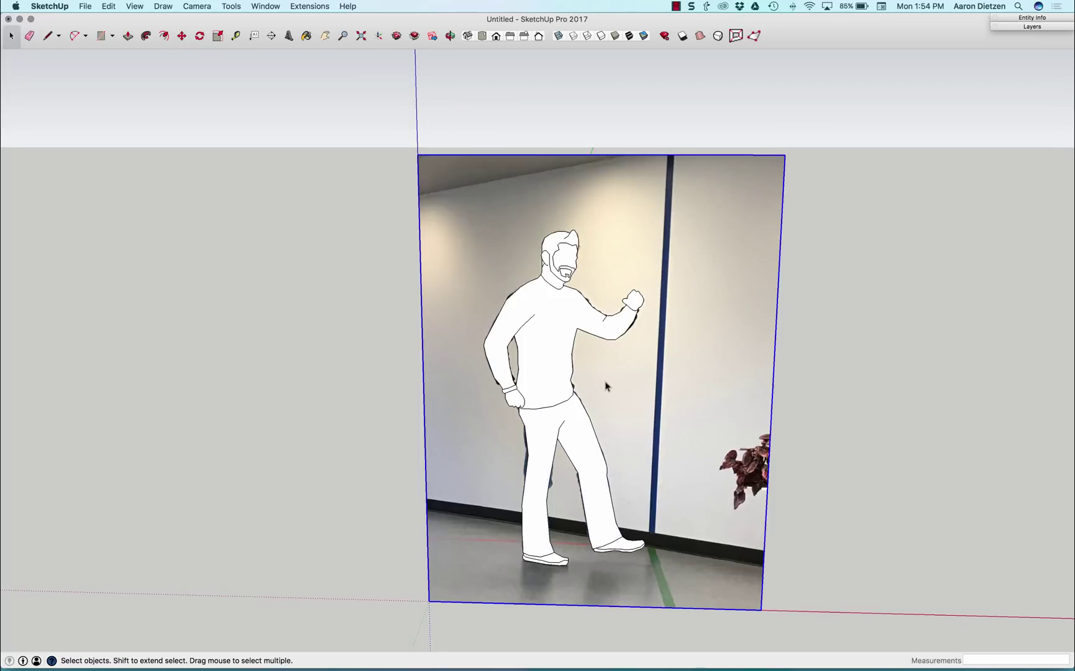
key("m")
left_click(619, 415)
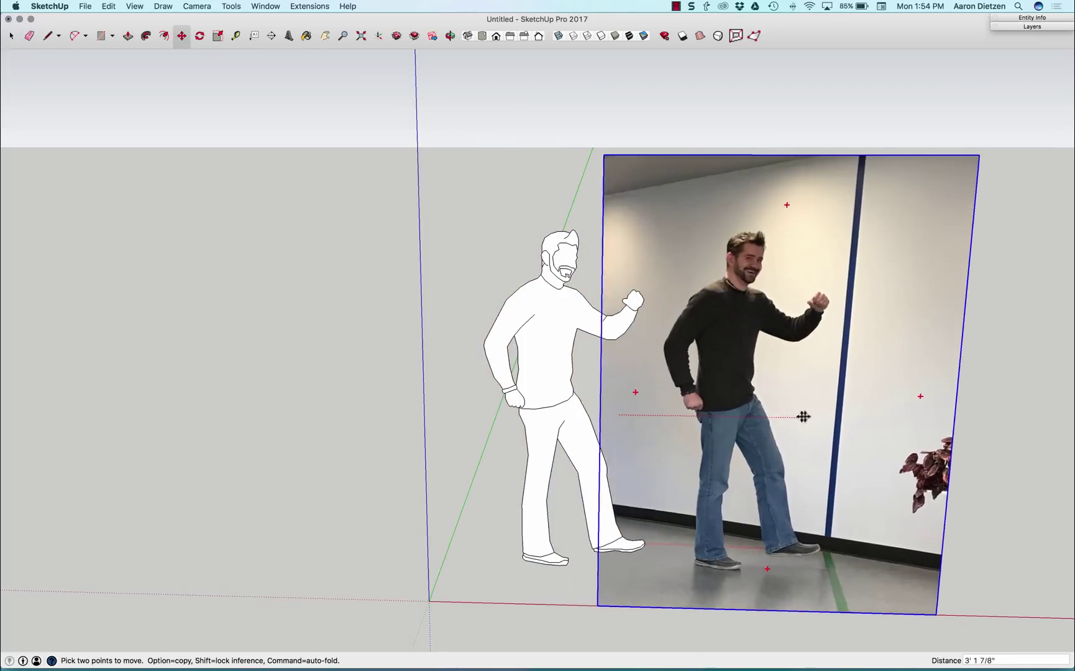
Step: Start the Paint Bucket and place the colour picker beside the figure, clear of the photo
middle_click_drag(844, 426, 691, 423)
key("b")
middle_click_drag(534, 249, 534, 274)
left_click_drag(714, 129, 211, 152)
scroll(534, 246, "up", 2)
Step: Try skin colours sampled from the photo's neck and raised hand on the figure's face
left_click(124, 487)
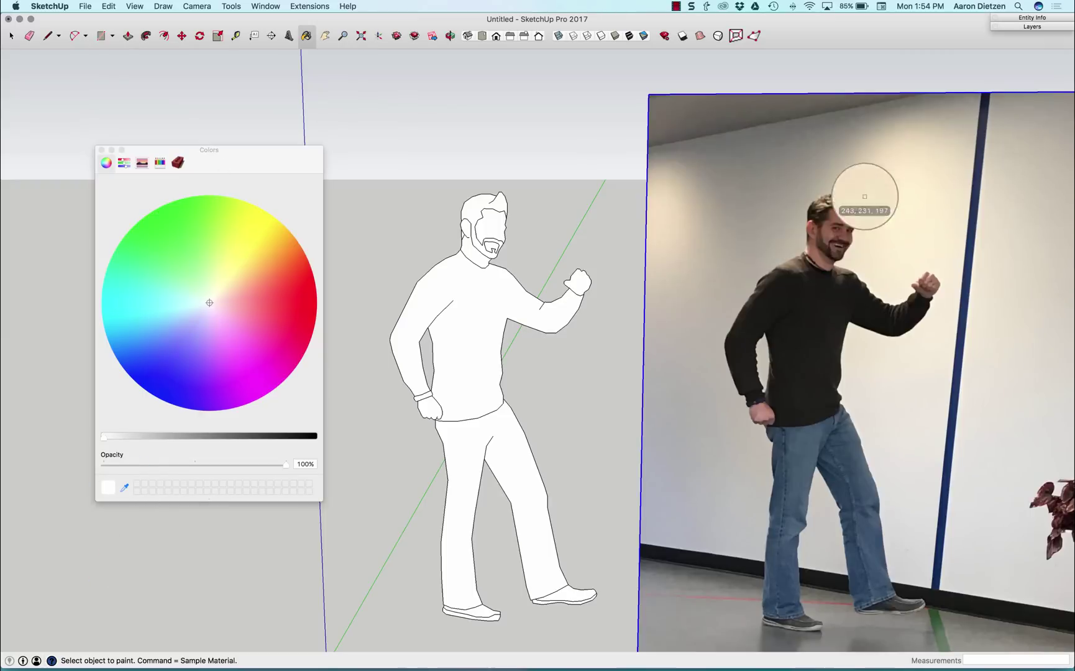
left_click(807, 251)
left_click(491, 226)
left_click(124, 488)
left_click(913, 282)
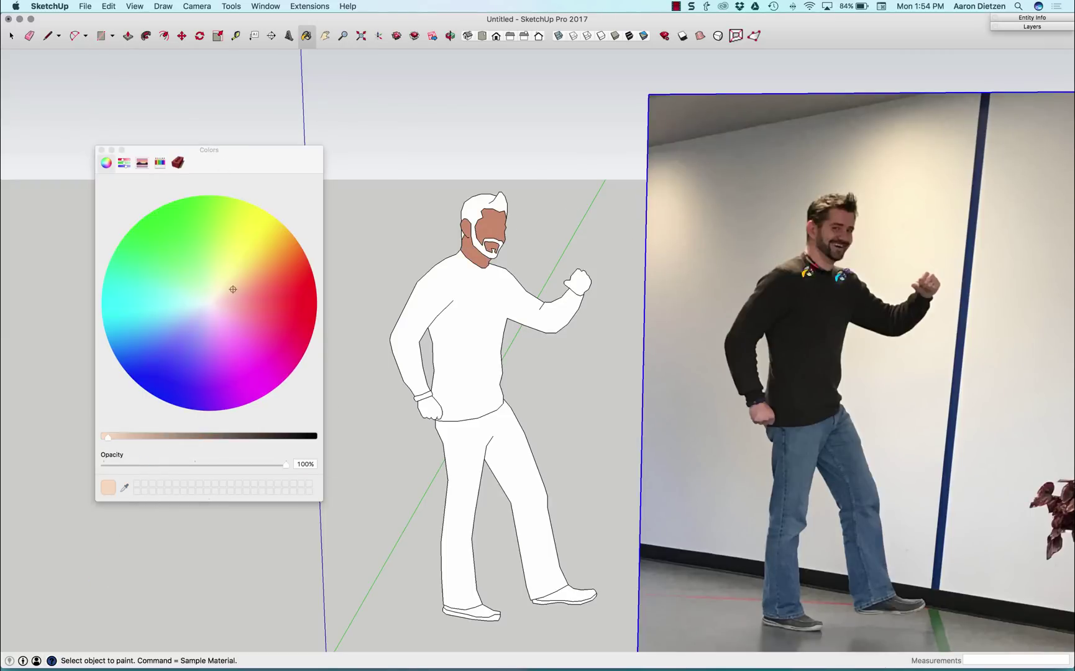
left_click(491, 229)
Step: Sample a skin tone from the raised hand in the photo and paint the ear, neck, face and both hands with it
left_click(124, 488)
left_click(924, 277)
left_click(466, 227)
left_click(477, 258)
left_click(494, 229)
left_click(577, 283)
left_click(429, 408)
middle_click_drag(388, 299, 386, 294)
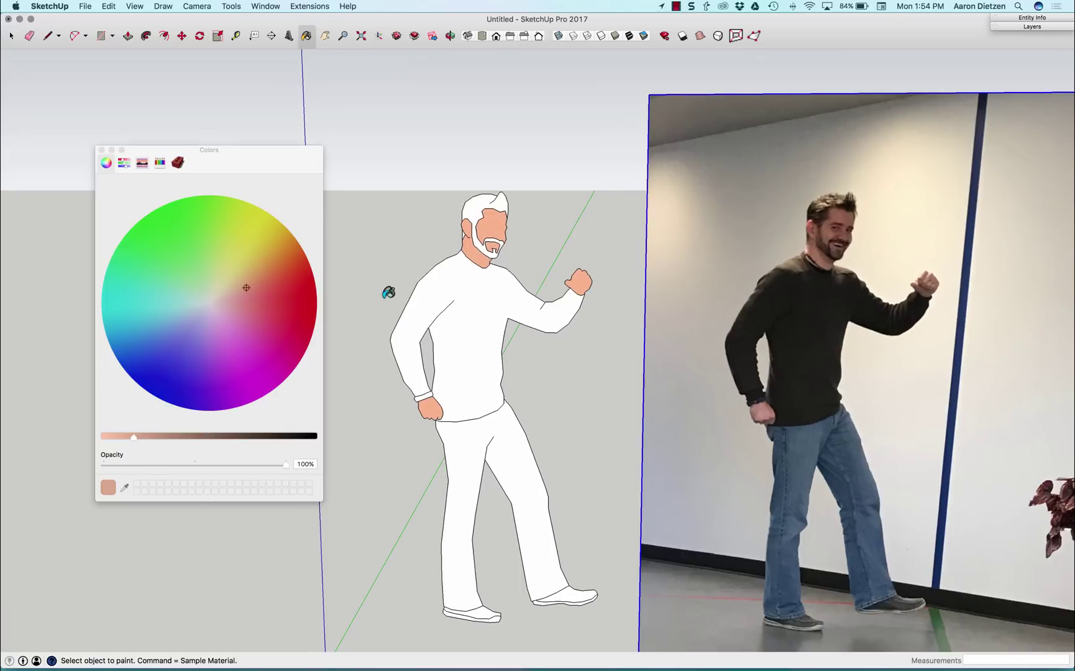
Step: Paint the hair and beard, and the sweater, with colours sampled from the same areas of the photo
left_click(126, 490)
left_click(839, 206)
left_click(484, 202)
left_click(122, 491)
left_click(795, 274)
left_click(466, 323)
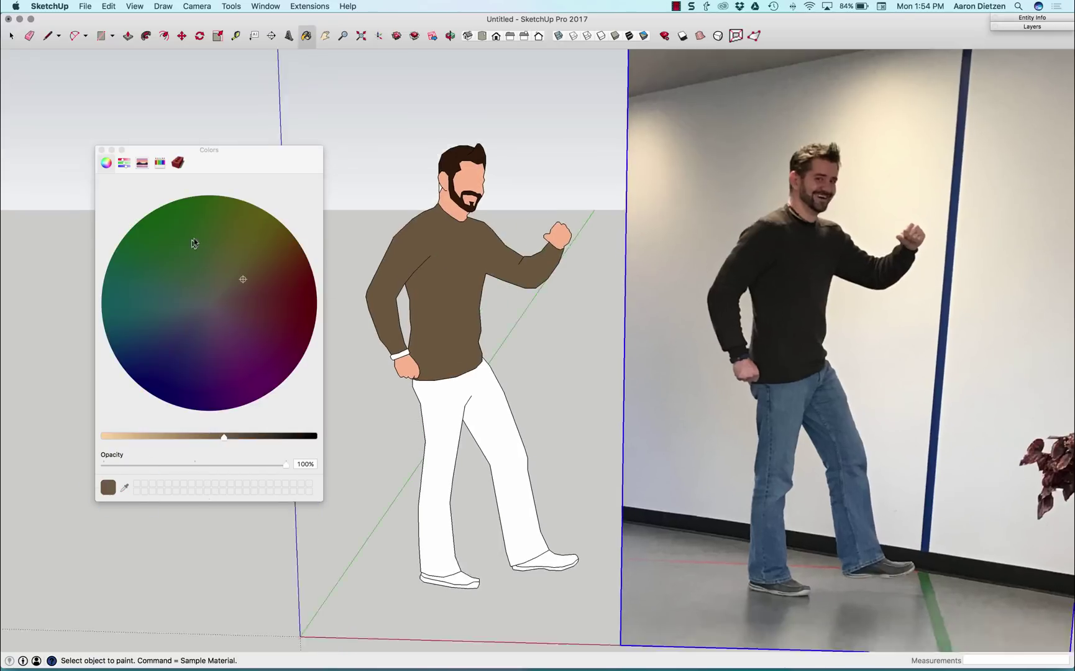
Step: Paint the jeans and the shoe uppers with colours sampled from the jeans and shoes in the photo
left_click(125, 488)
left_click(750, 380)
left_click(434, 384)
scroll(900, 559, "up", 3)
left_click(124, 488)
left_click(683, 571)
Step: Sample the dark wristband colour from the photo and paint the figure's wristband with it
left_click(124, 488)
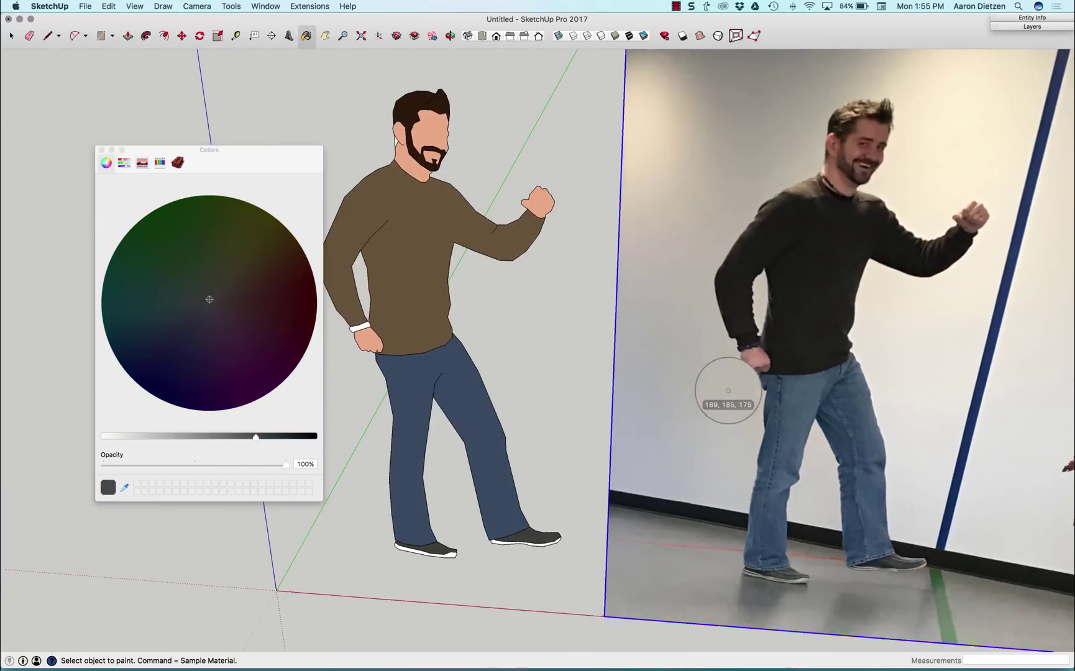
scroll(742, 347, "up", 4)
left_click(674, 367)
scroll(653, 348, "down", 5)
middle_click_drag(646, 360, 683, 336)
left_click(388, 349)
Step: Sample the figure's hair colour and fill the small patch of hair behind the ear with it
scroll(403, 261, "up", 2)
left_click(511, 218, "super")
key("space")
scroll(433, 215, "down", 3)
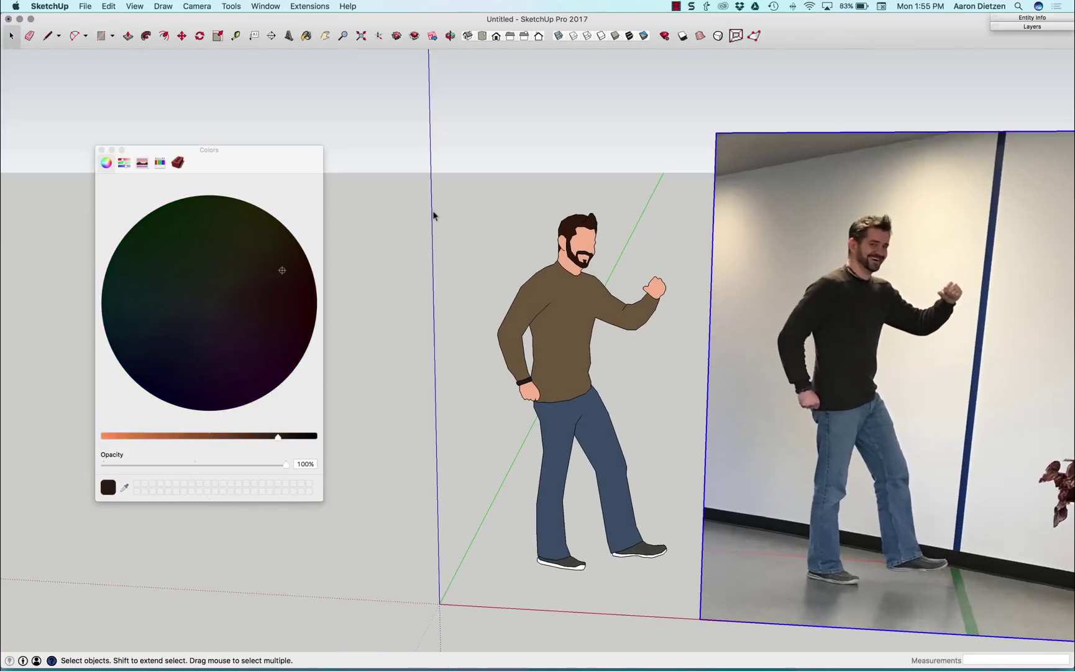